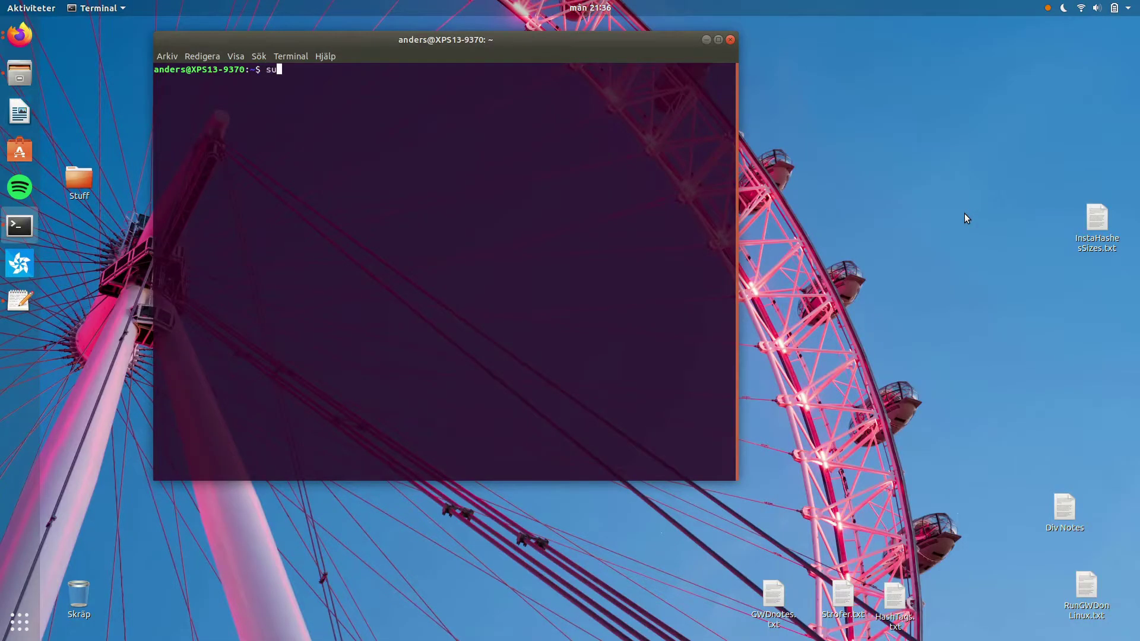
- Run sudo apt install wine-stable with the sudo password; it's already the newest version 3.0
{"action": "type", "text": "do apt install wine-stable"}
{"action": "key", "text": "Return"}
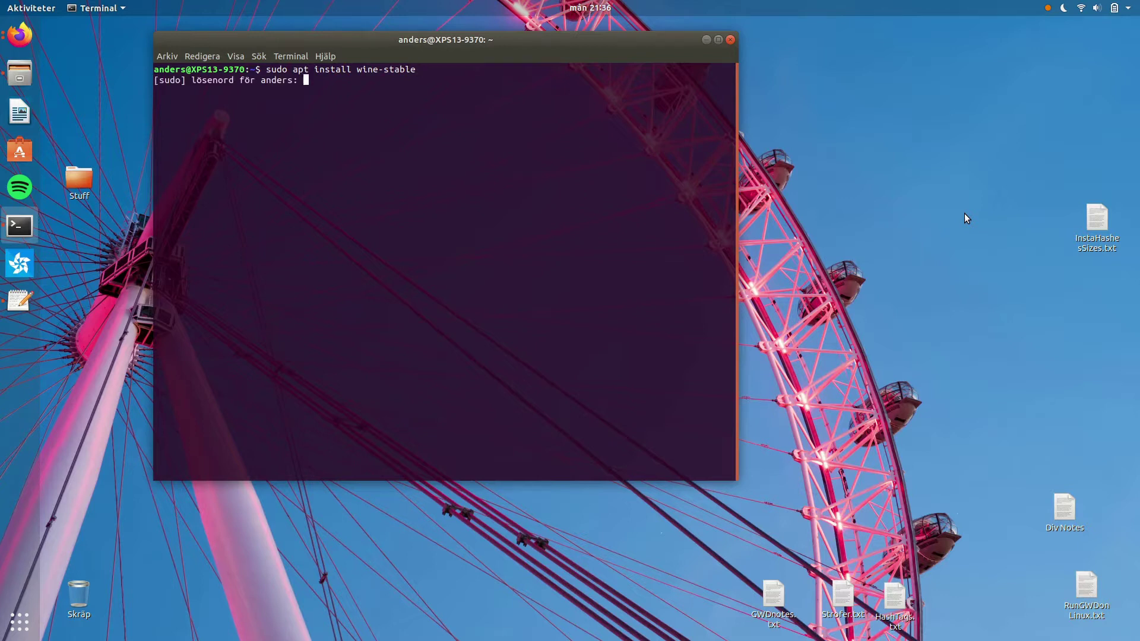
{"action": "key", "text": "Return"}
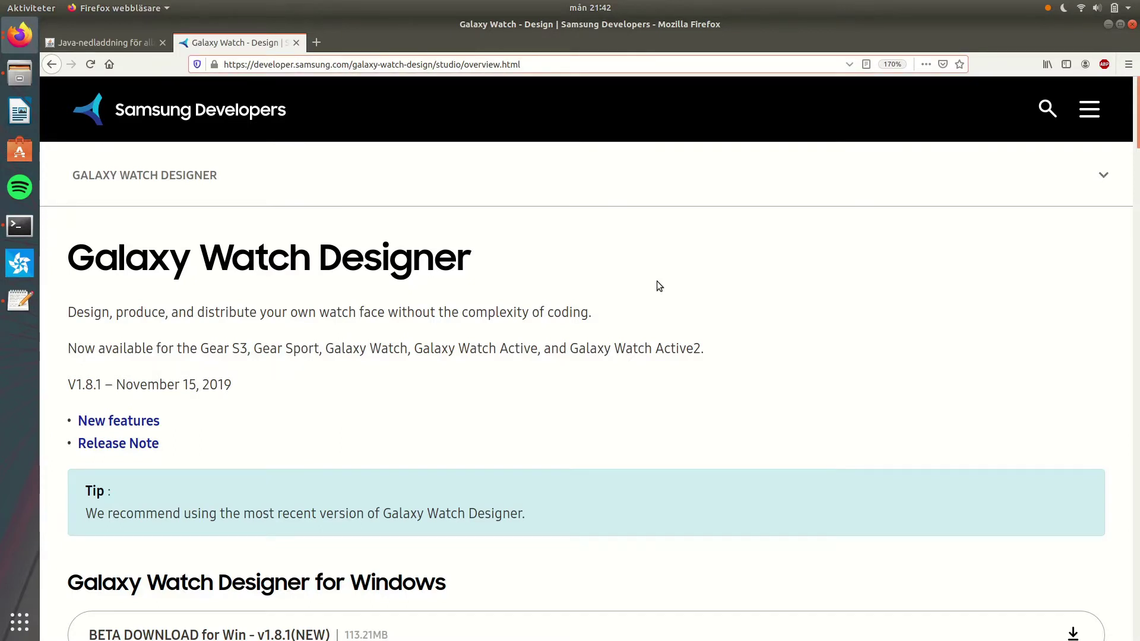
- Start the Windows beta download of Galaxy Watch Designer and sign in to the Samsung account
{"action": "scroll", "coordinate": [674, 264], "scroll_direction": "down", "scroll_amount": 2}
{"action": "scroll", "coordinate": [676, 269], "scroll_direction": "down", "scroll_amount": 3}
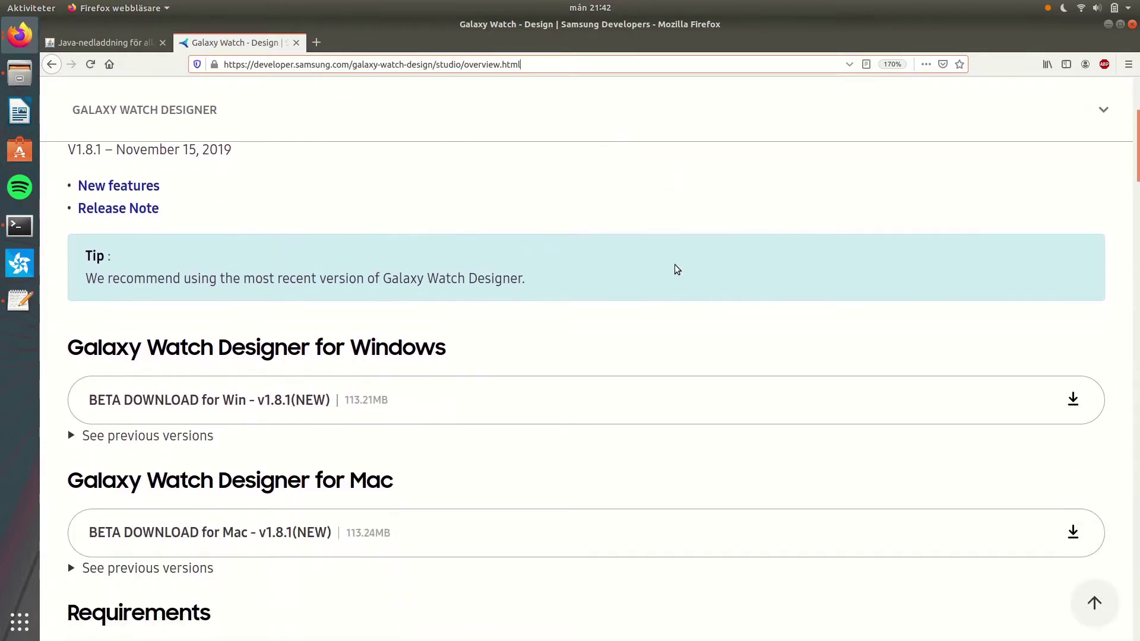
{"action": "scroll", "coordinate": [676, 269], "scroll_direction": "down", "scroll_amount": 2}
{"action": "scroll", "coordinate": [674, 264], "scroll_direction": "down", "scroll_amount": 1}
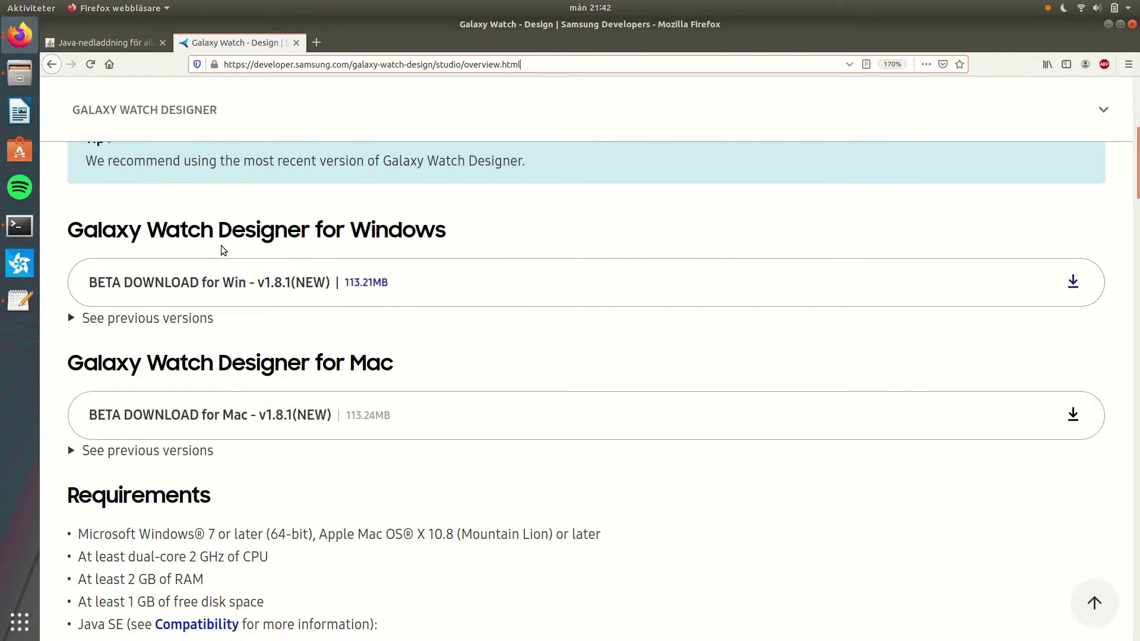
{"action": "left_click", "coordinate": [228, 284]}
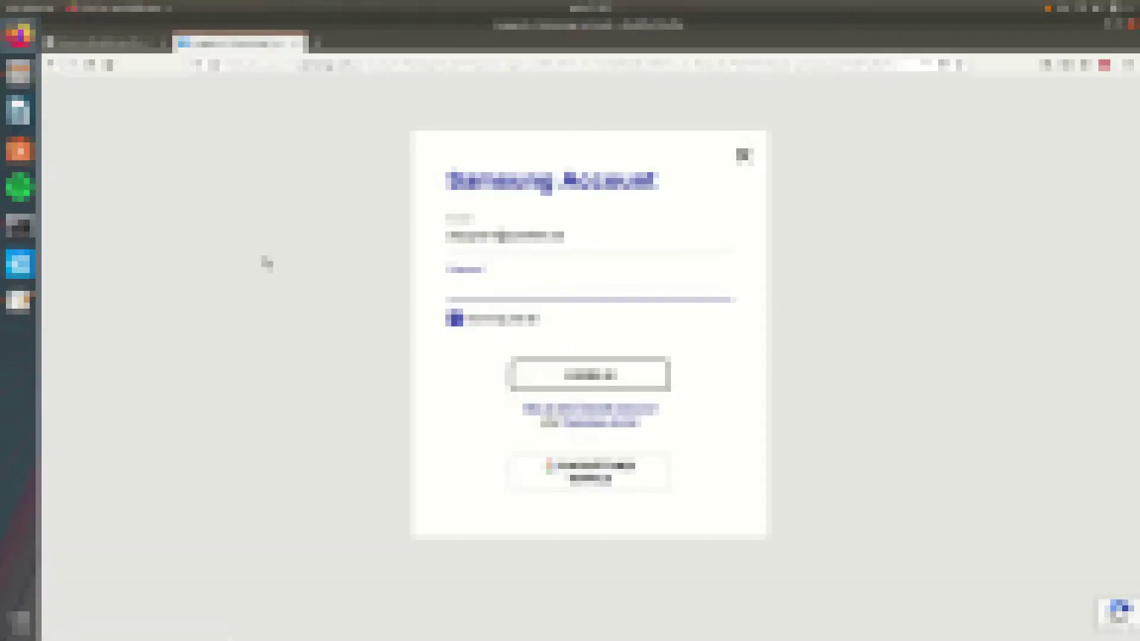
{"action": "type", "text": "a"}
{"action": "left_click", "coordinate": [563, 377]}
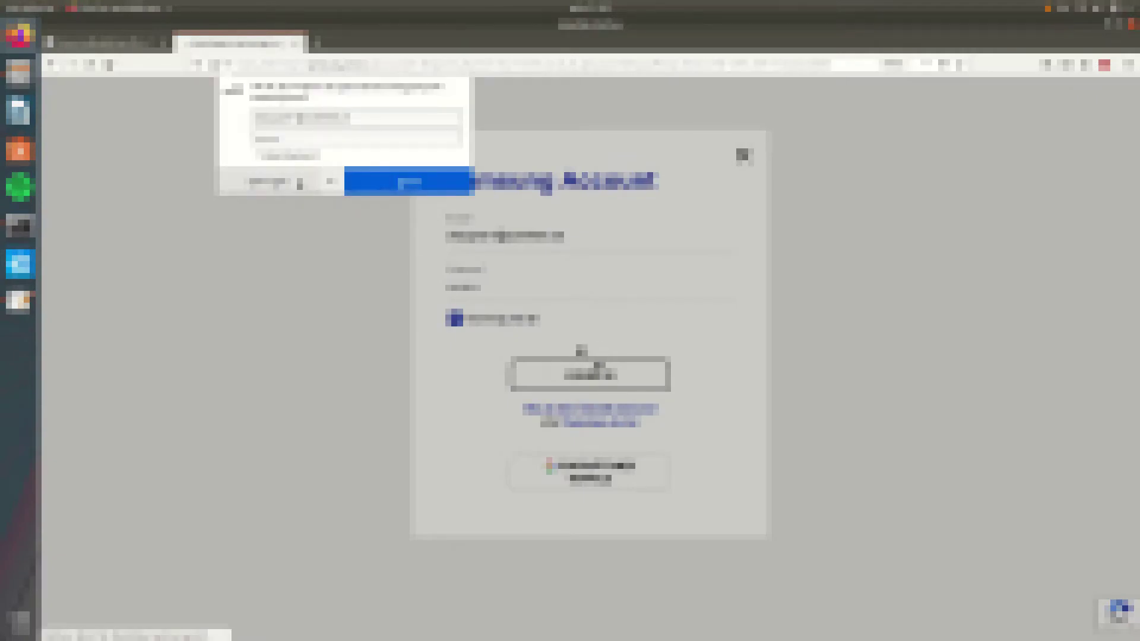
- Decline saving the login, save GalaxyWatchDesigner_1.8.1_windows_x64.zip, and close Firefox
{"action": "left_click", "coordinate": [300, 180]}
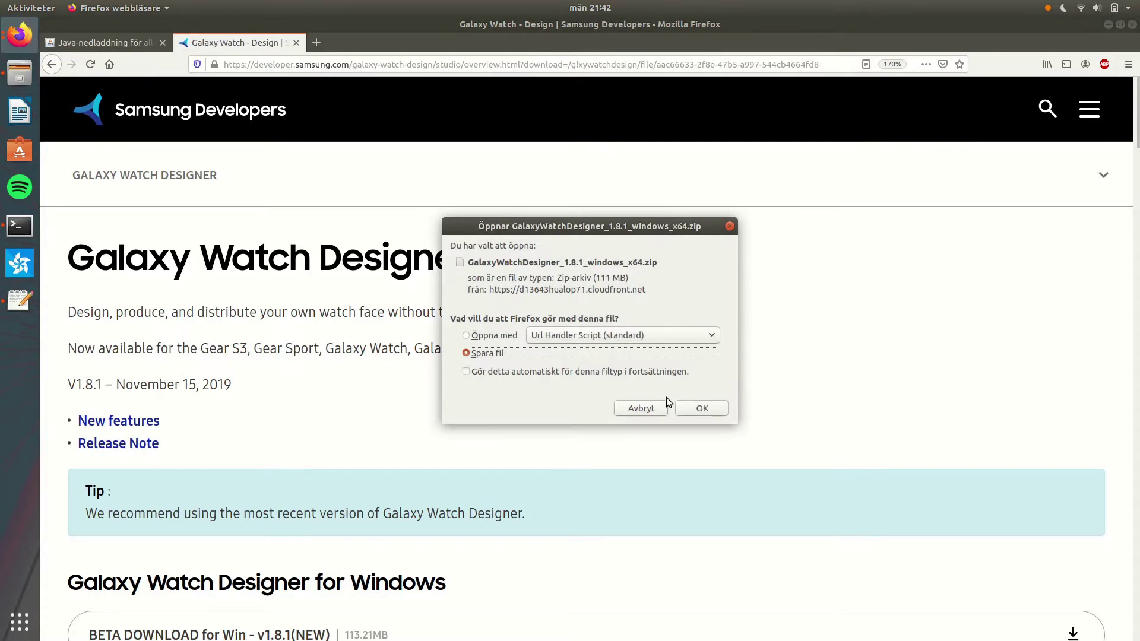
{"action": "left_click", "coordinate": [698, 409]}
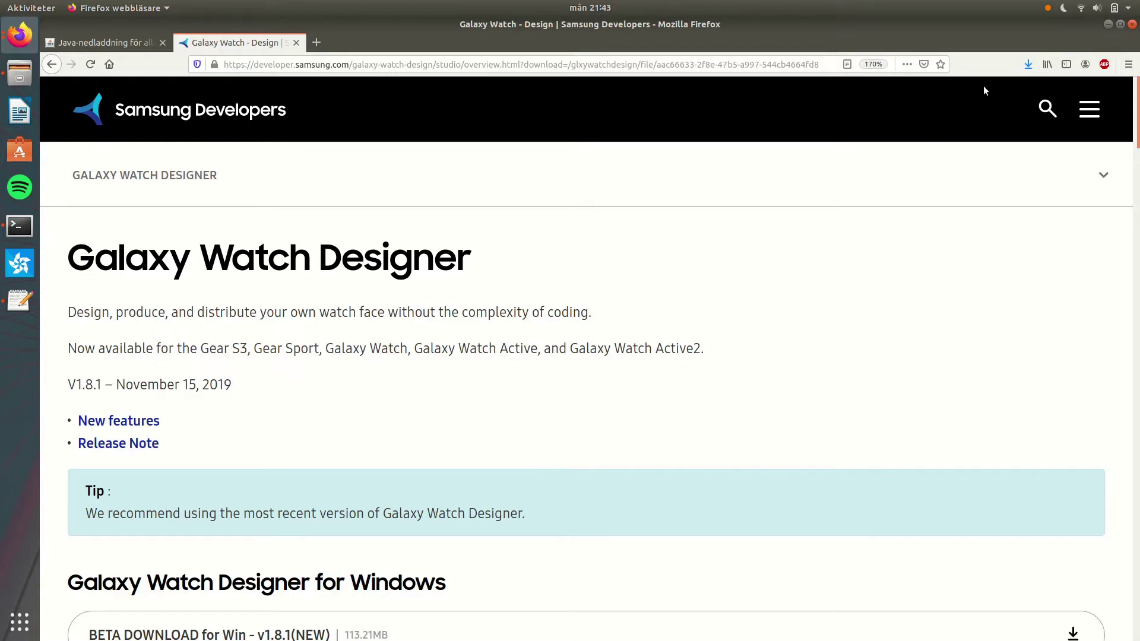
{"action": "left_click", "coordinate": [1026, 63]}
{"action": "left_click", "coordinate": [1107, 25]}
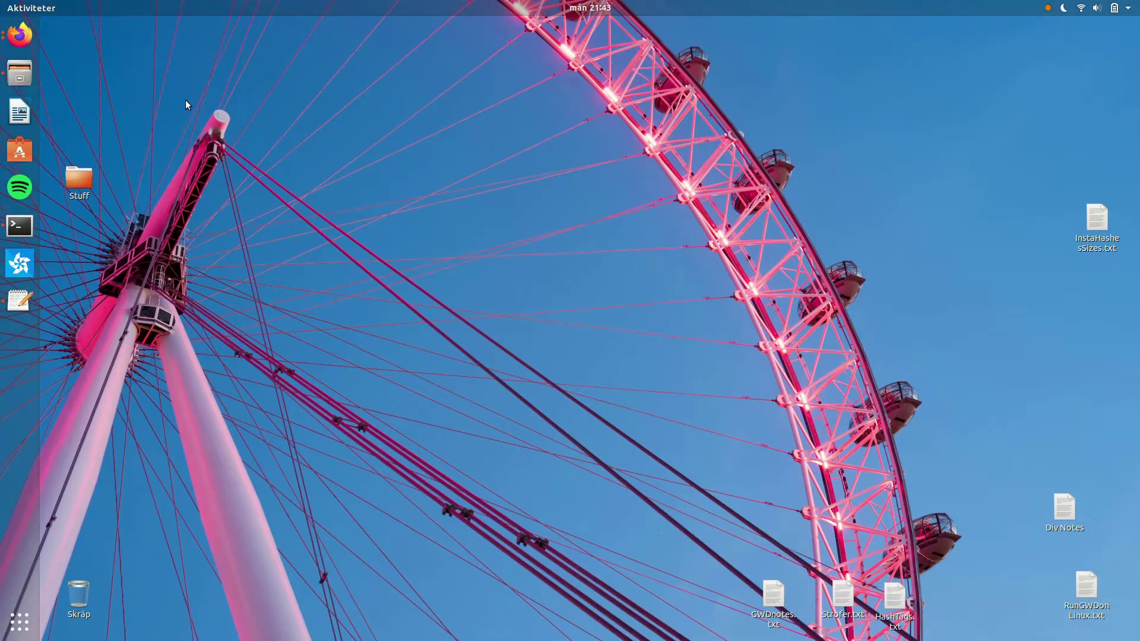
- Extract the Galaxy Watch Designer zip in Hämtningar using Extrahera här
{"action": "left_click", "coordinate": [20, 73]}
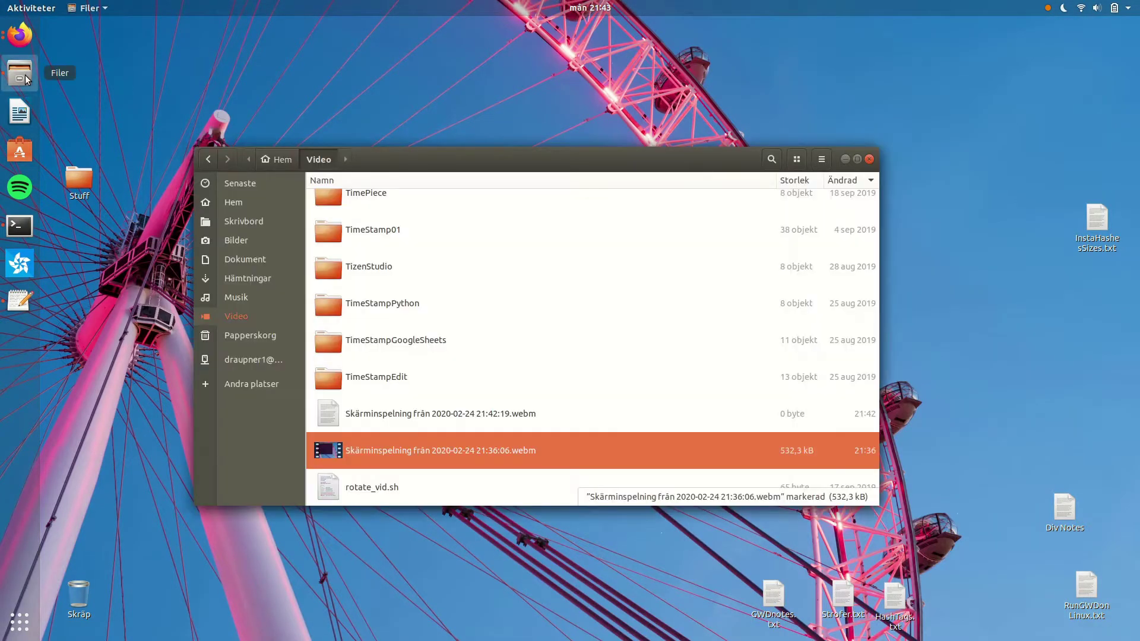
{"action": "left_click", "coordinate": [242, 276]}
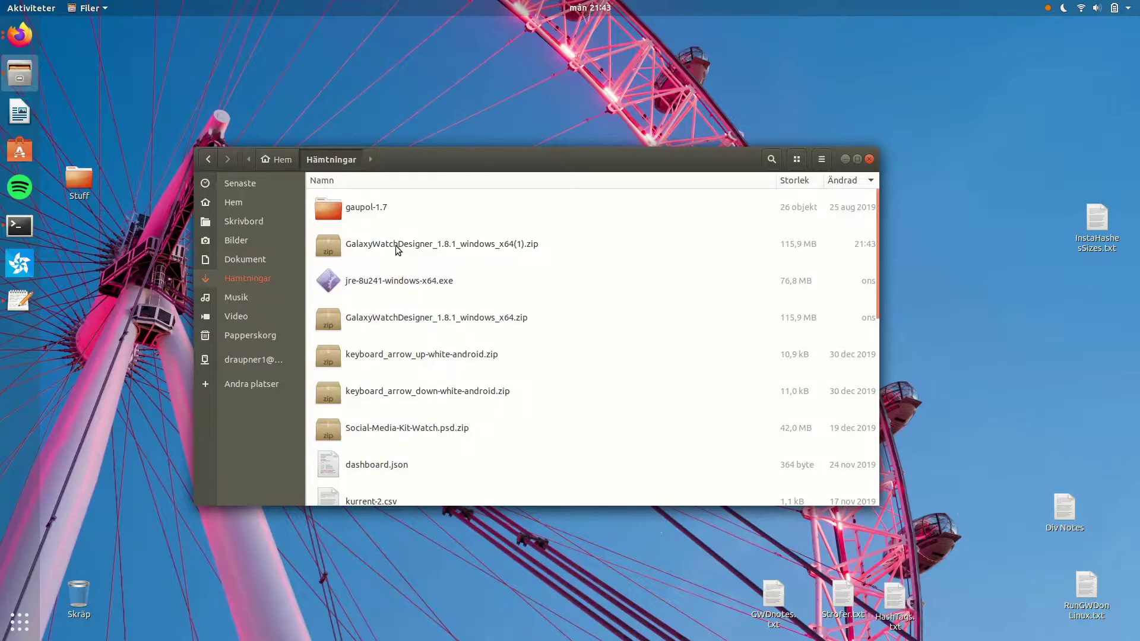
{"action": "left_click", "coordinate": [396, 245]}
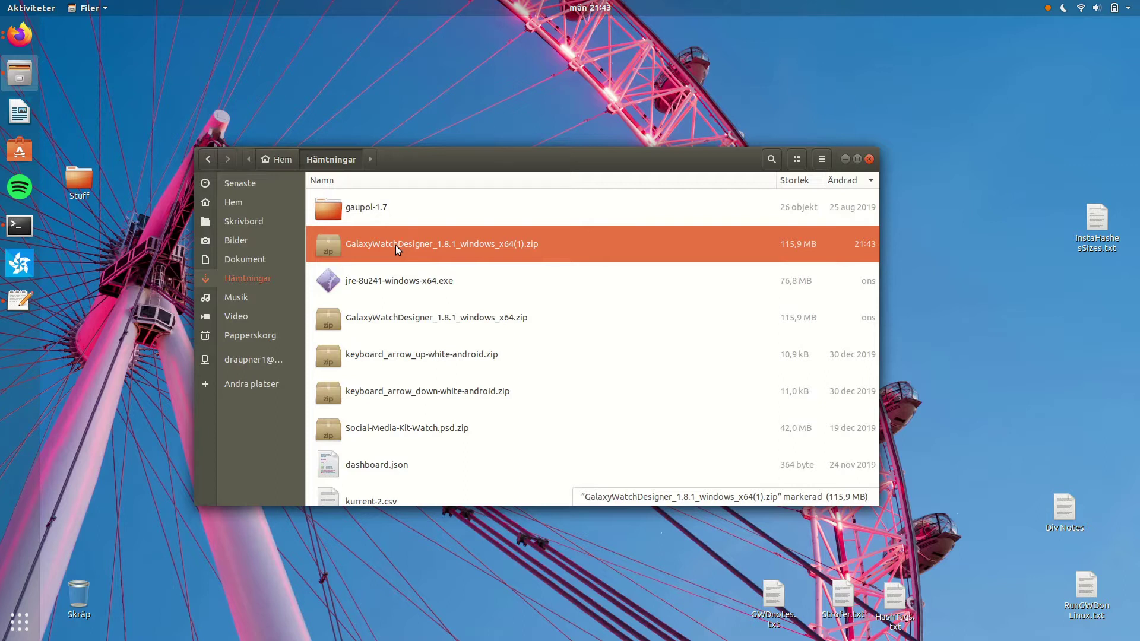
{"action": "right_click", "coordinate": [395, 244]}
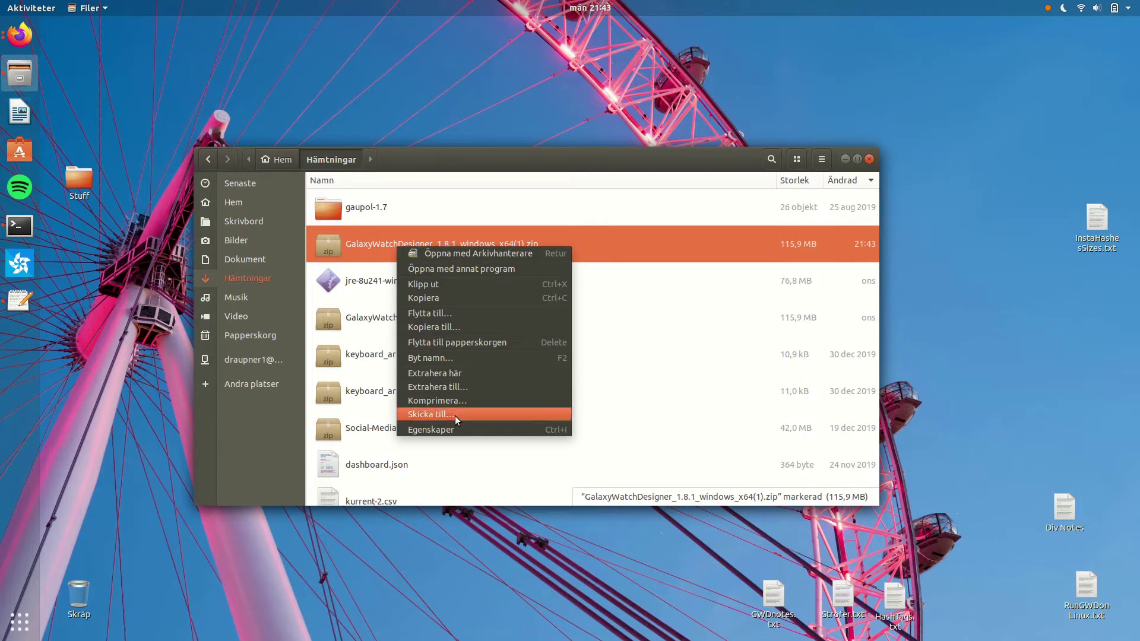
{"action": "left_click", "coordinate": [441, 374]}
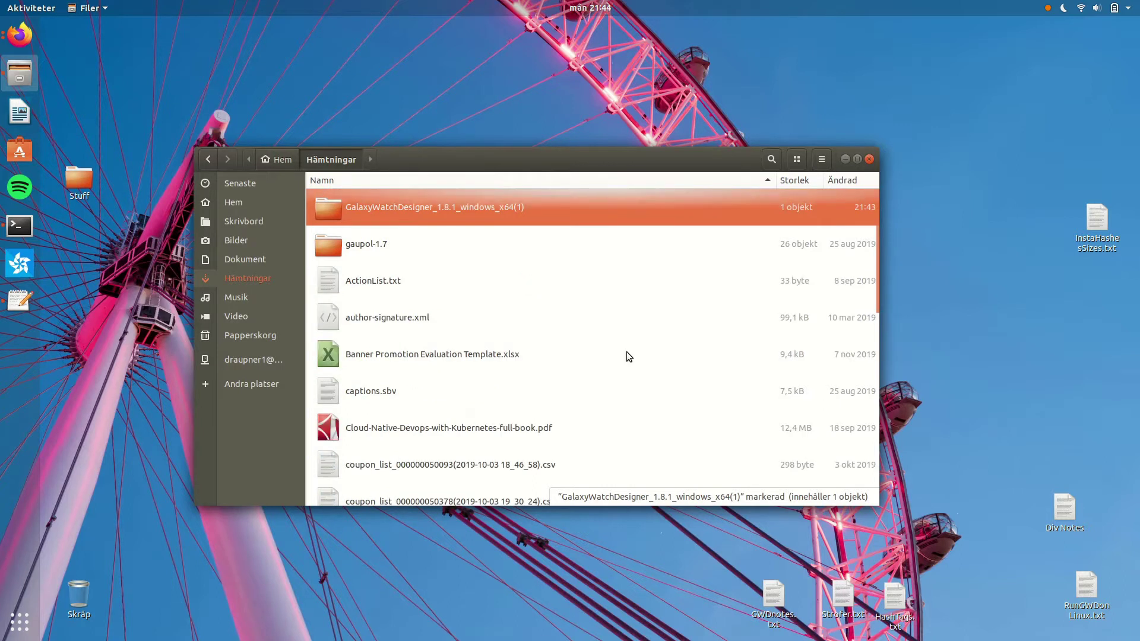
- Reverse the name sort and open the extracted GalaxyWatchDesigner folder
{"action": "left_click", "coordinate": [765, 180]}
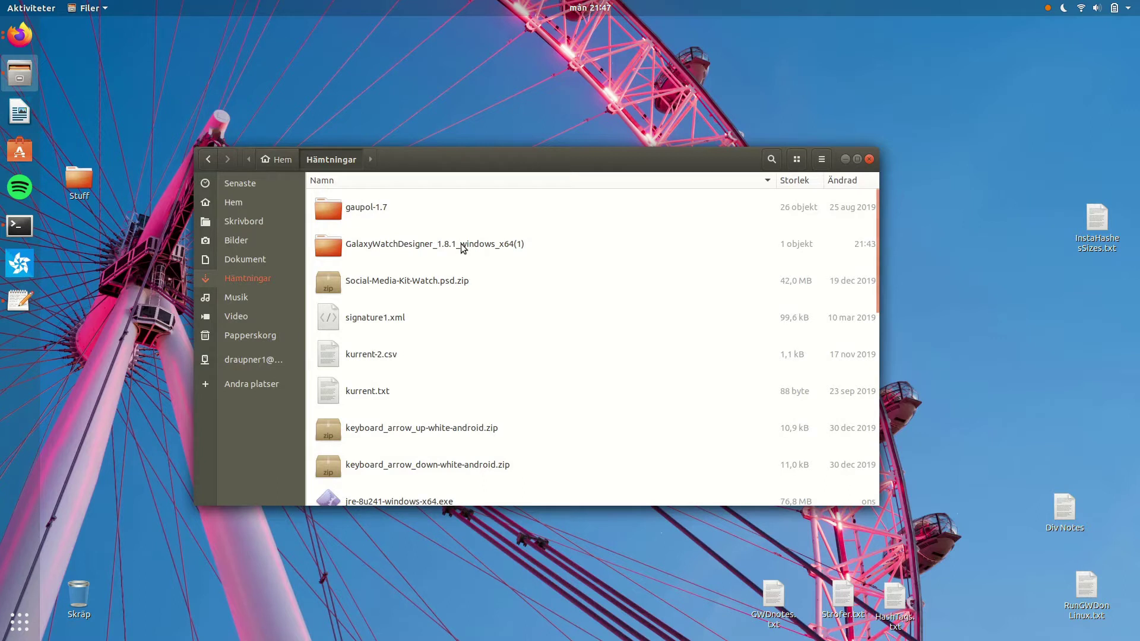
{"action": "left_click", "coordinate": [462, 247]}
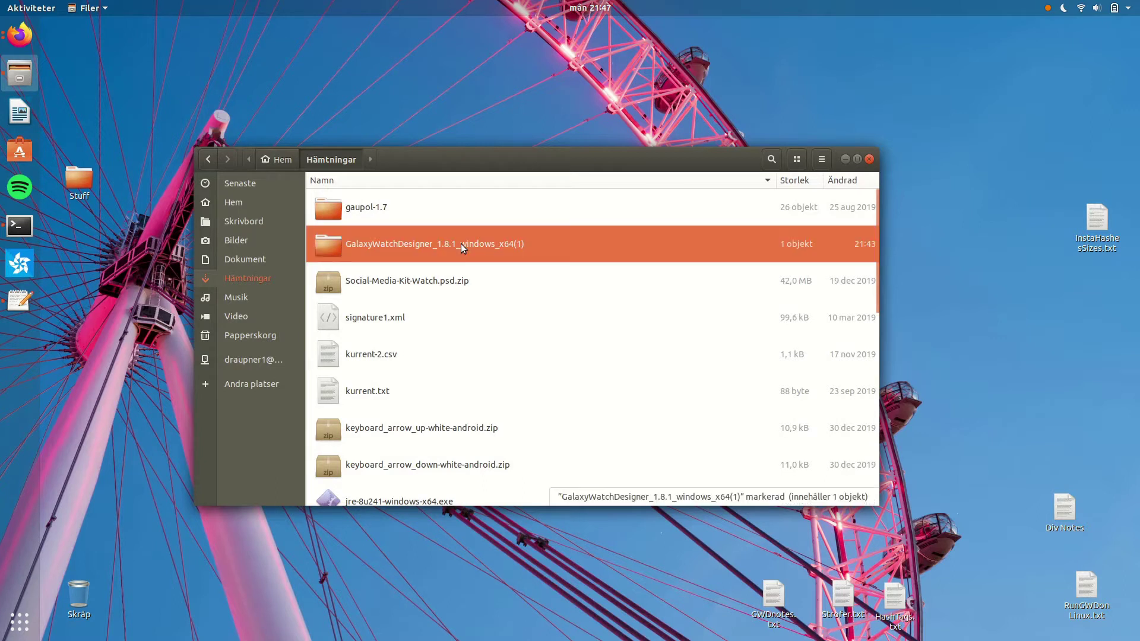
{"action": "double_click", "coordinate": [462, 247]}
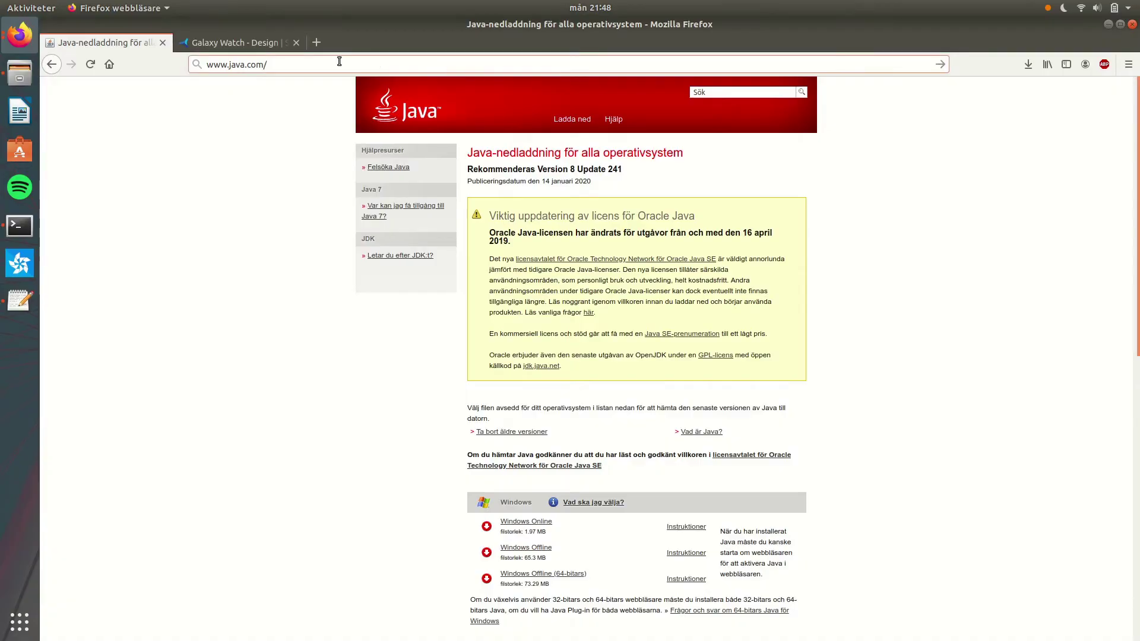
- Load java.com and go to the all-operating-systems Java downloads page
{"action": "key", "text": "Return"}
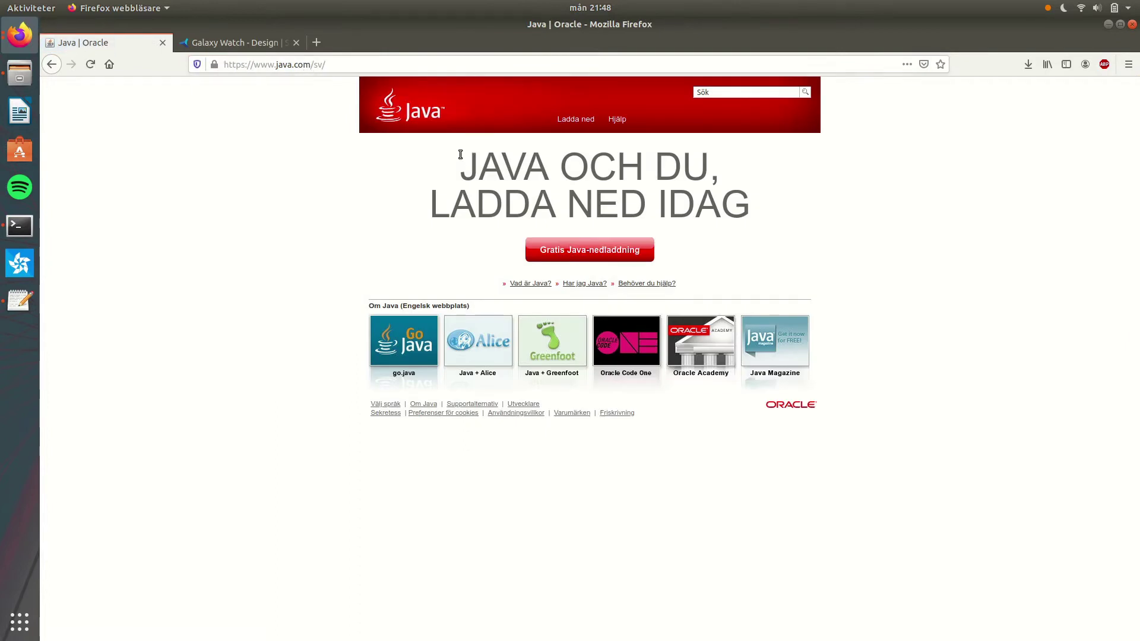
{"action": "left_click", "coordinate": [604, 255]}
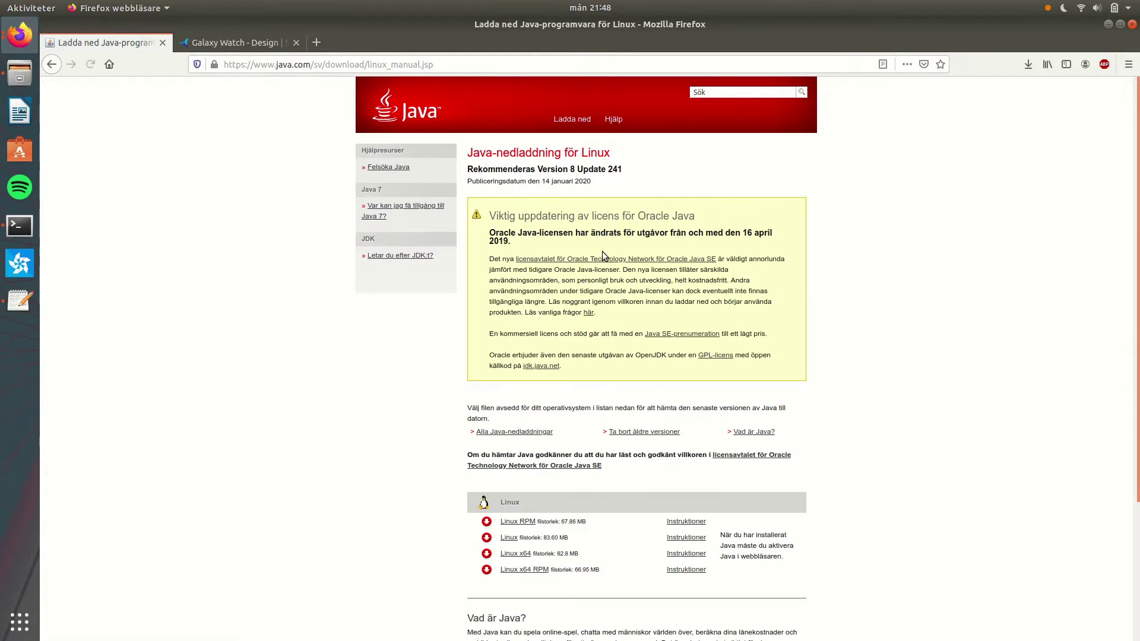
{"action": "left_click", "coordinate": [534, 433]}
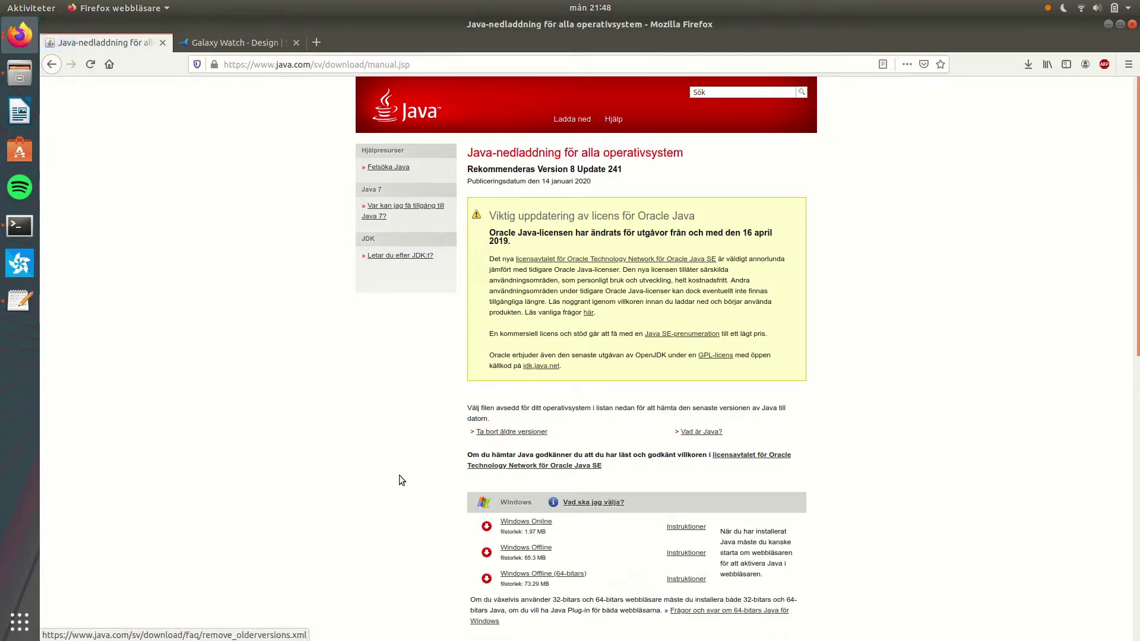
- Save the Windows Offline 64-bit installer jre-8u241-windows-x64.exe and hide Firefox
{"action": "scroll", "coordinate": [423, 525], "scroll_direction": "down", "scroll_amount": 2}
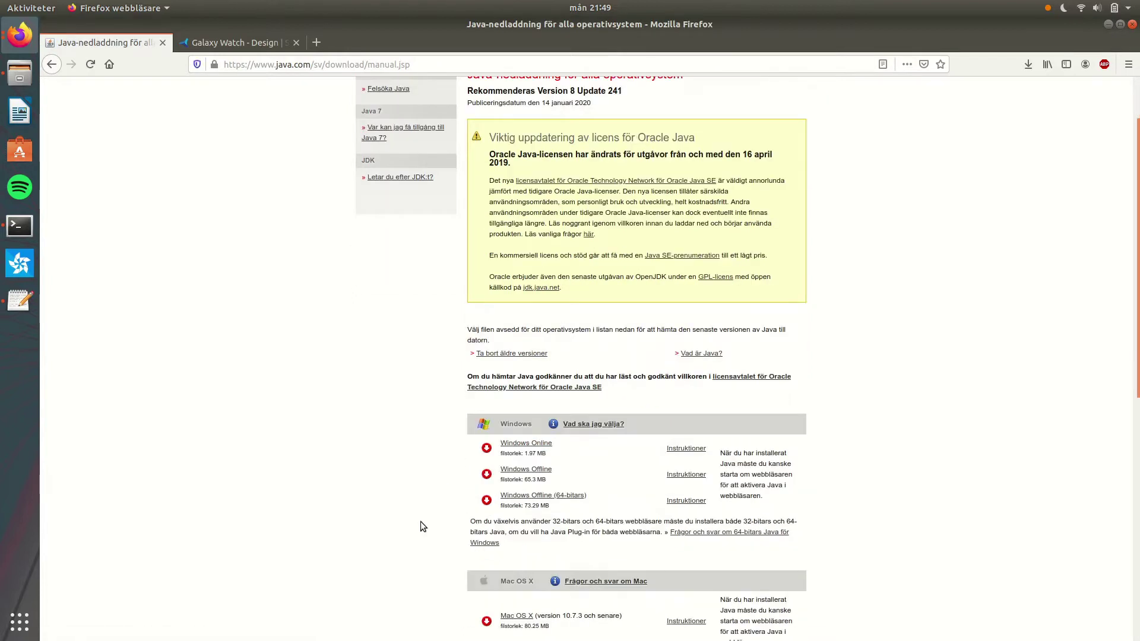
{"action": "scroll", "coordinate": [421, 527], "scroll_direction": "down", "scroll_amount": 4}
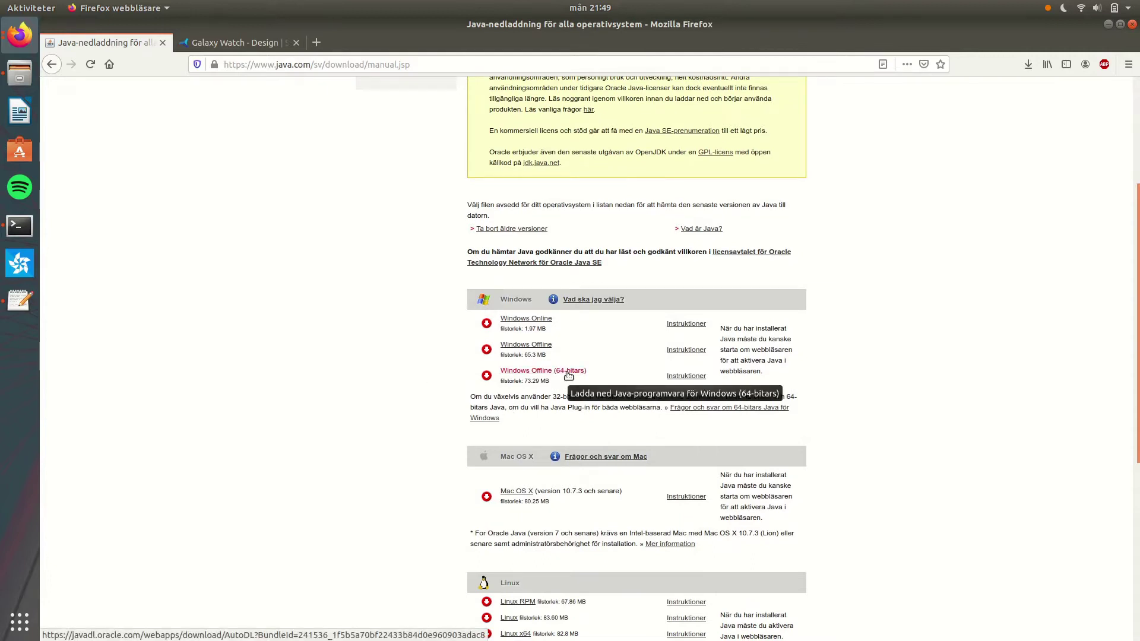
{"action": "left_click", "coordinate": [568, 375]}
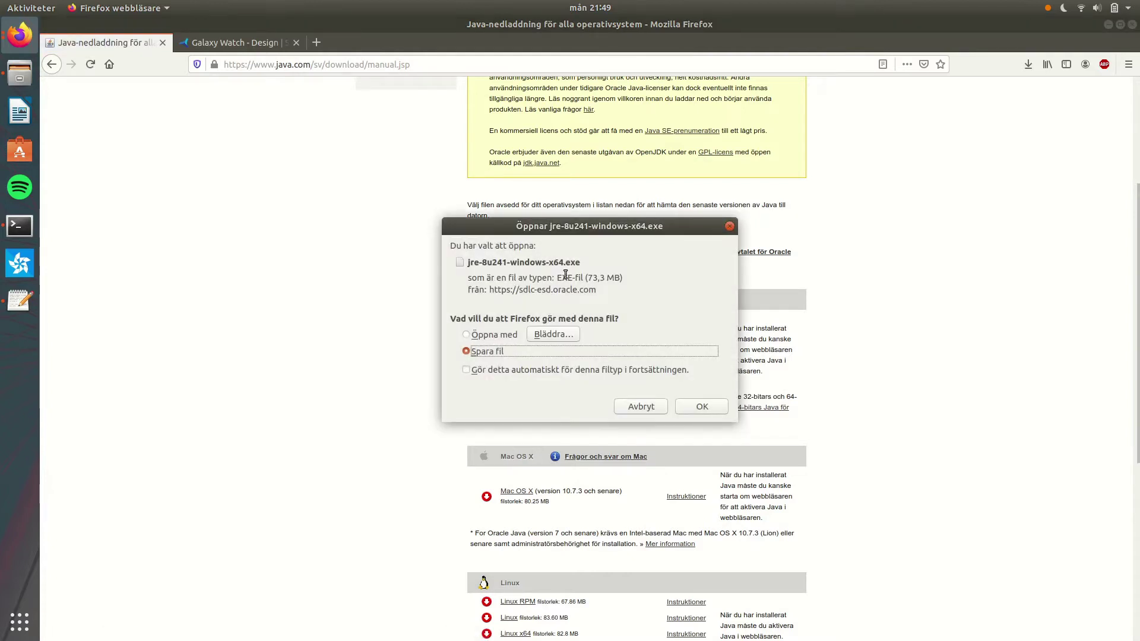
{"action": "left_click", "coordinate": [699, 407]}
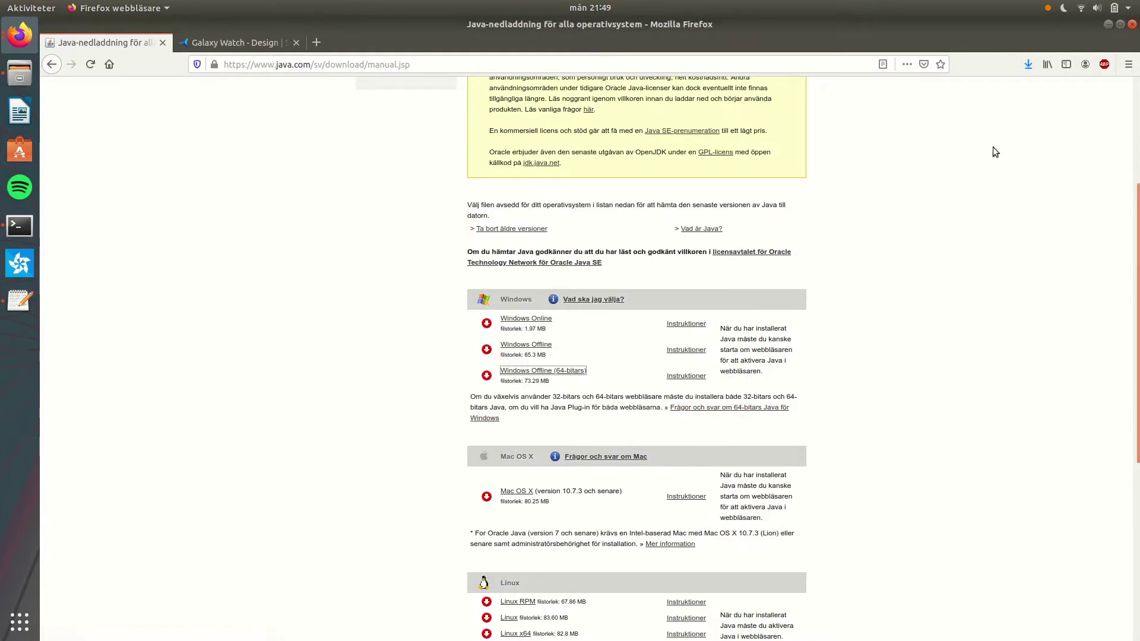
{"action": "left_click", "coordinate": [1107, 25]}
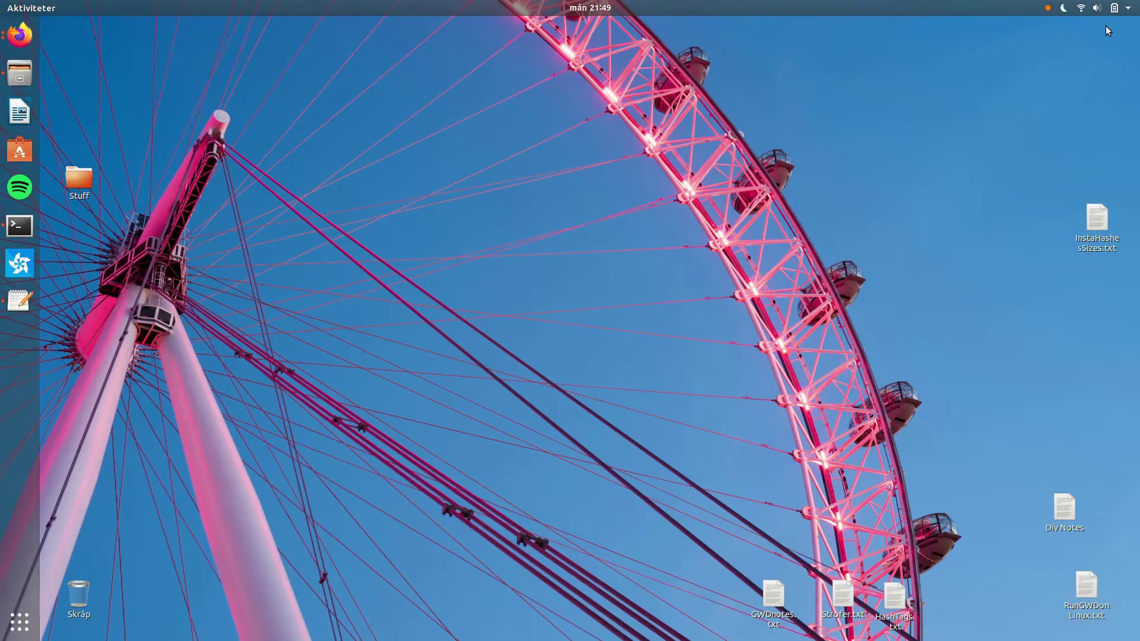
- Sort Hämtningar by modification date, newest first, and select jre-8u241-windows-x64.exe
{"action": "left_click", "coordinate": [21, 73]}
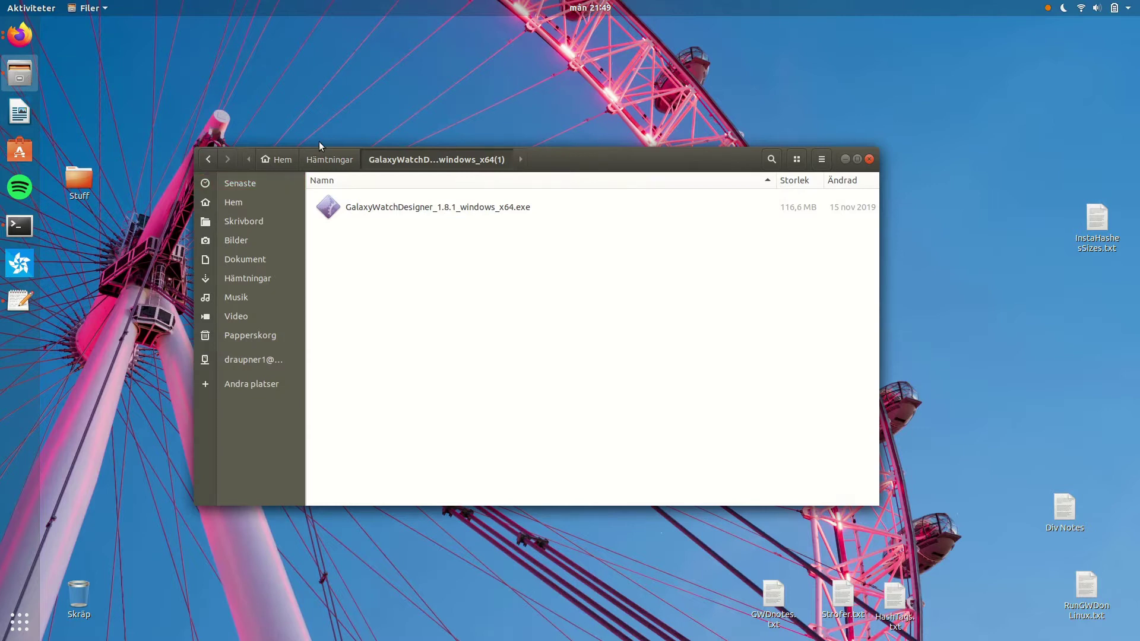
{"action": "left_click", "coordinate": [346, 158]}
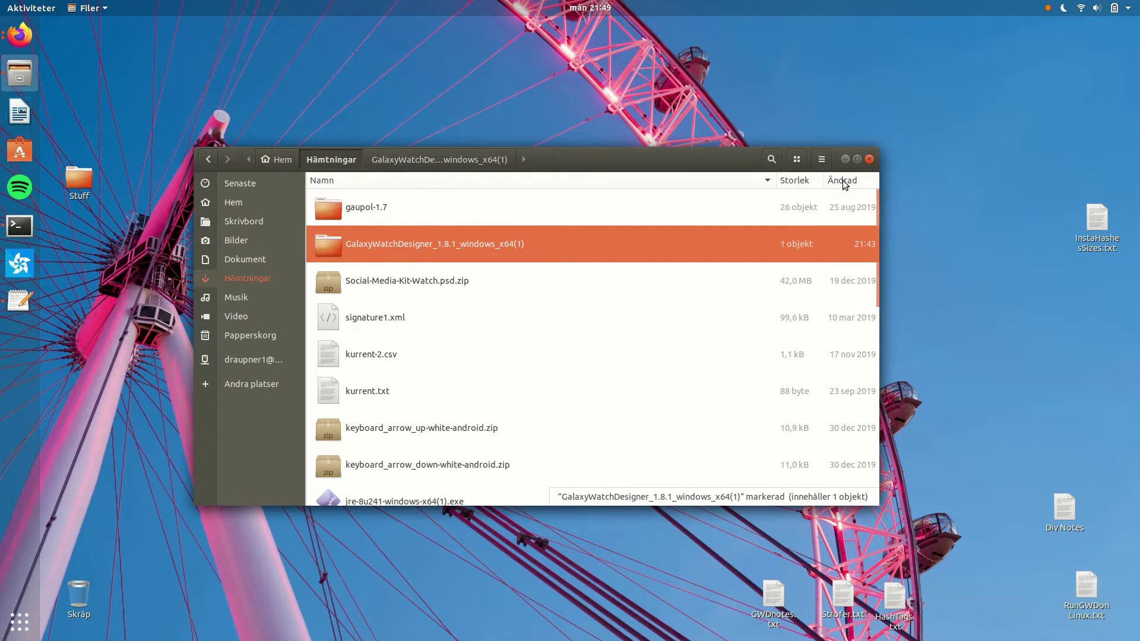
{"action": "left_click", "coordinate": [871, 183]}
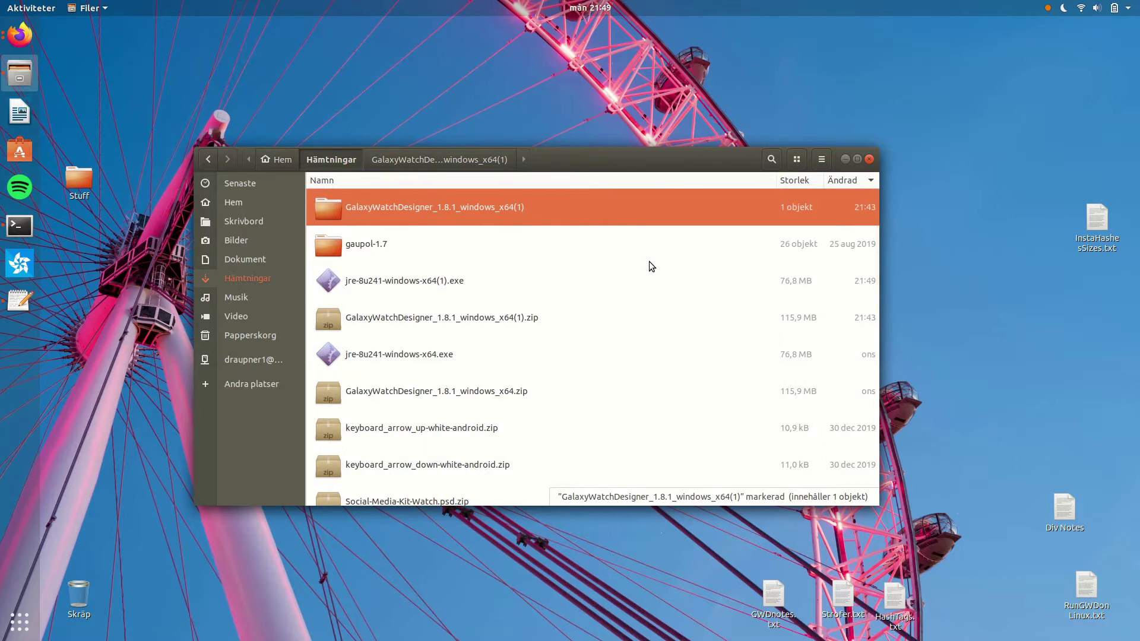
{"action": "left_click", "coordinate": [407, 356]}
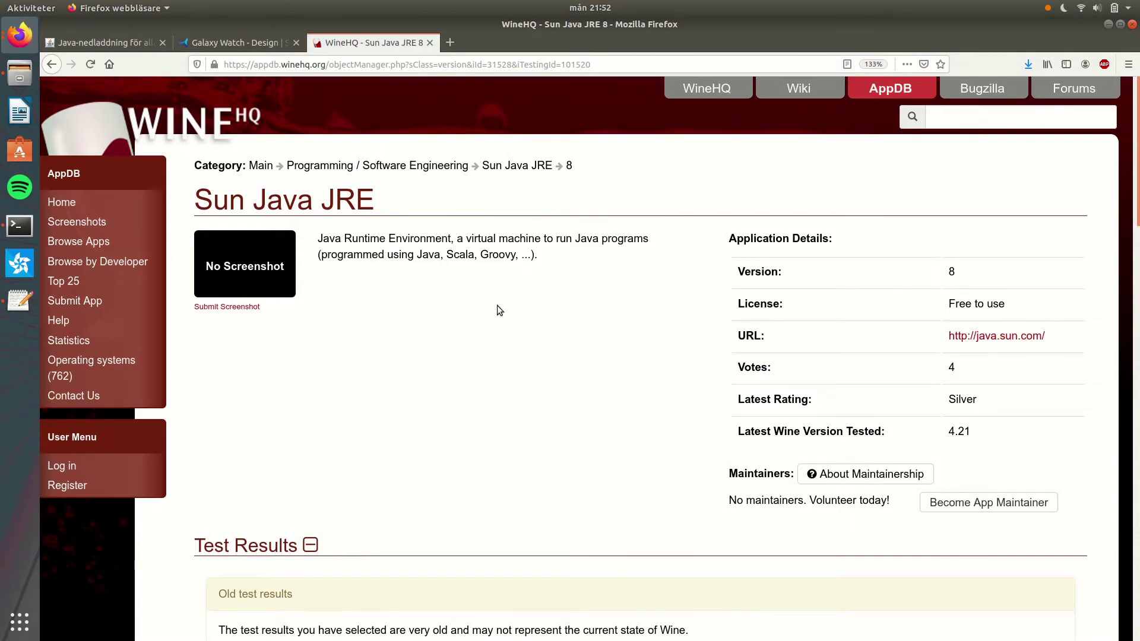
- Scroll the Sun Java JRE 8 AppDB report down to its Selected Test Results workarounds
{"action": "scroll", "coordinate": [538, 367], "scroll_direction": "down", "scroll_amount": 3}
{"action": "scroll", "coordinate": [536, 362], "scroll_direction": "down", "scroll_amount": 10}
{"action": "scroll", "coordinate": [536, 362], "scroll_direction": "up", "scroll_amount": 3}
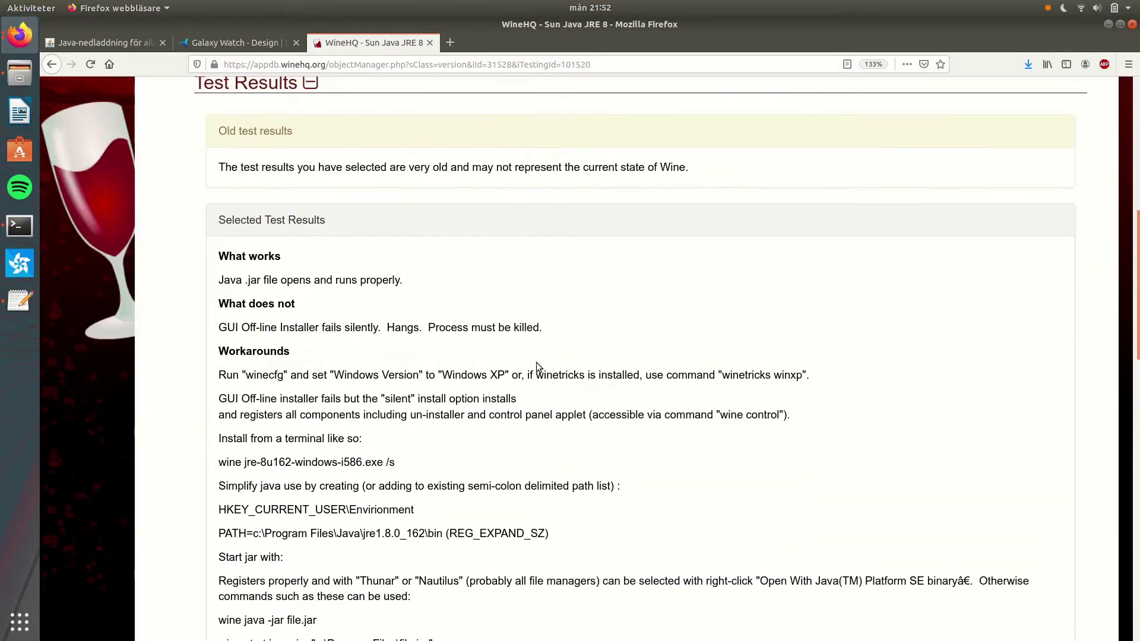
{"action": "scroll", "coordinate": [536, 362], "scroll_direction": "up", "scroll_amount": 6}
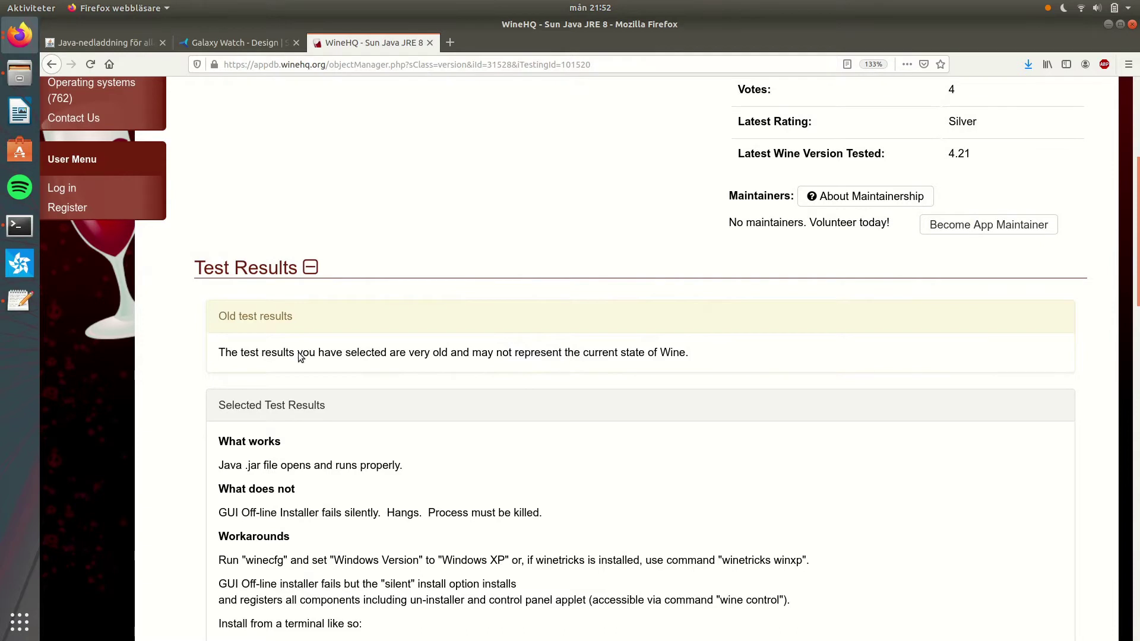
{"action": "scroll", "coordinate": [425, 424], "scroll_direction": "down", "scroll_amount": 6}
{"action": "scroll", "coordinate": [425, 424], "scroll_direction": "down", "scroll_amount": 4}
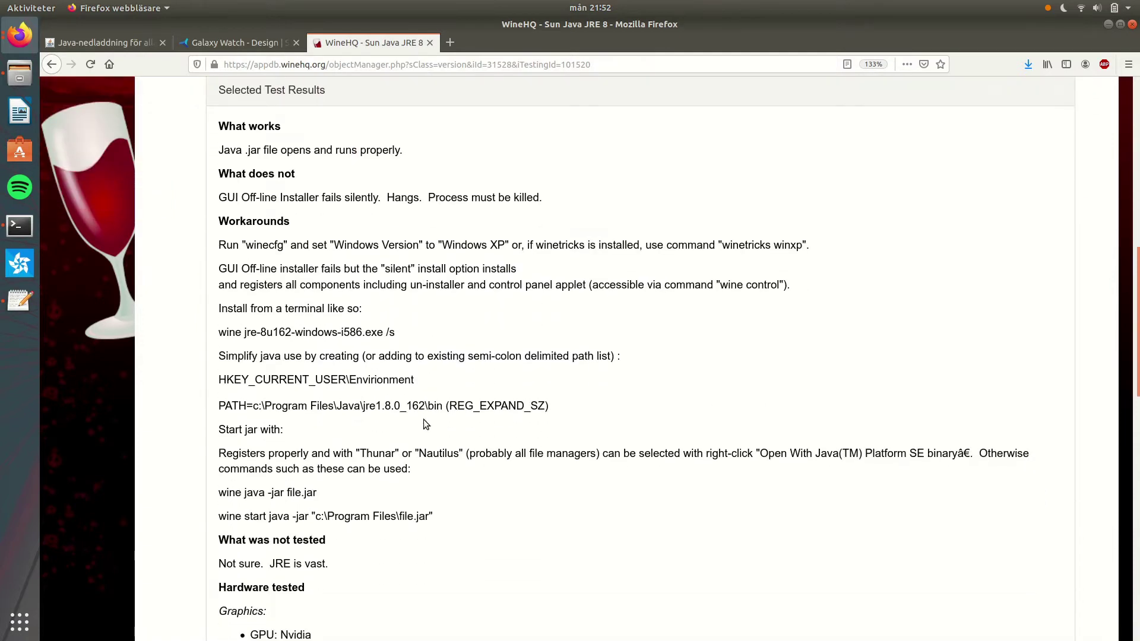
{"action": "scroll", "coordinate": [426, 424], "scroll_direction": "down", "scroll_amount": 1}
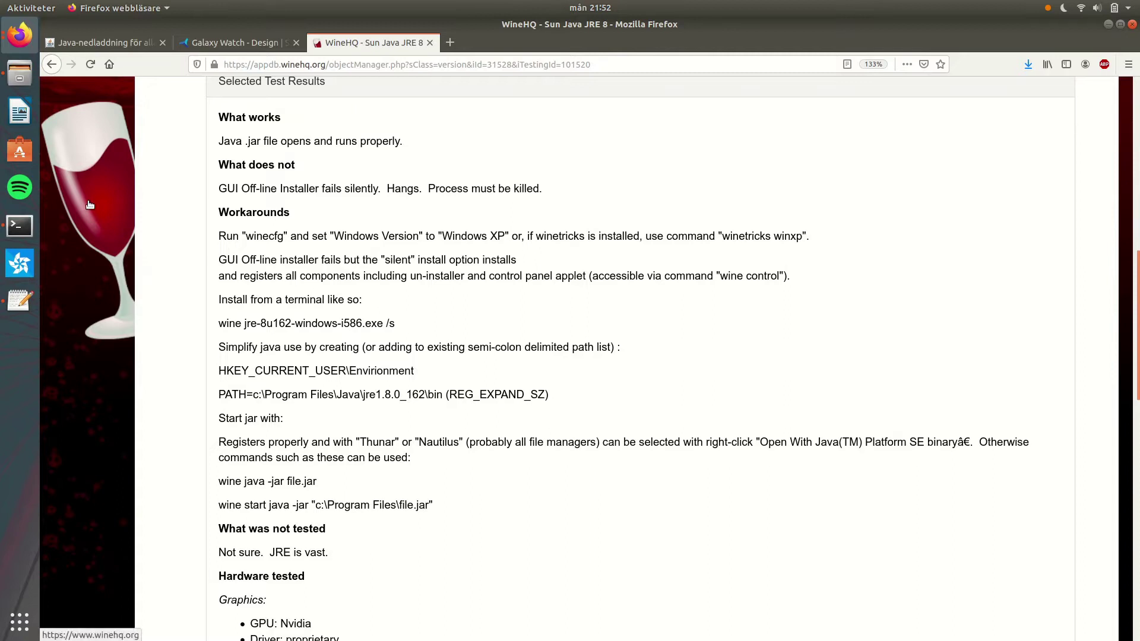
{"action": "left_click", "coordinate": [22, 229]}
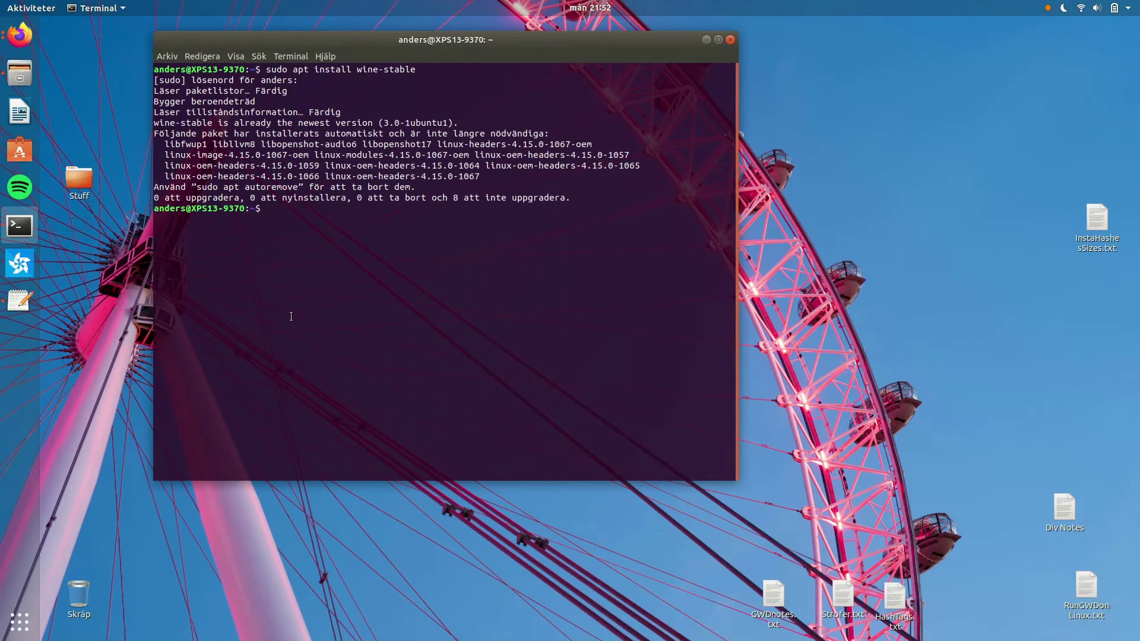
- Run winecfg, choose Windows XP as the Windows version, and confirm with OK
{"action": "type", "text": "winecfg"}
{"action": "key", "text": "Return"}
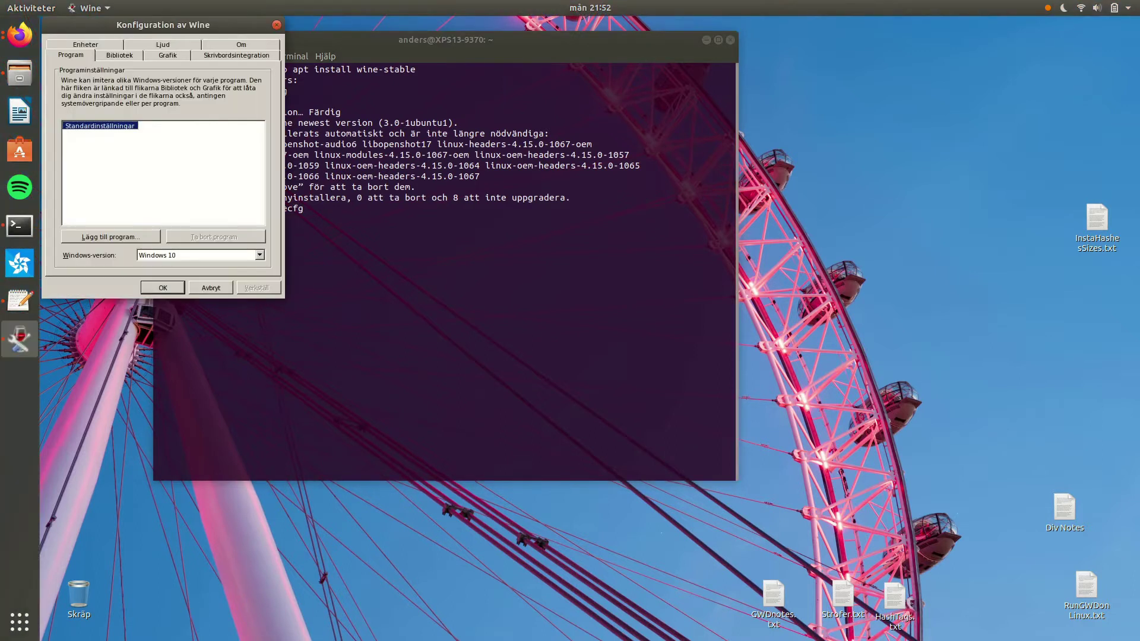
{"action": "left_click", "coordinate": [259, 255]}
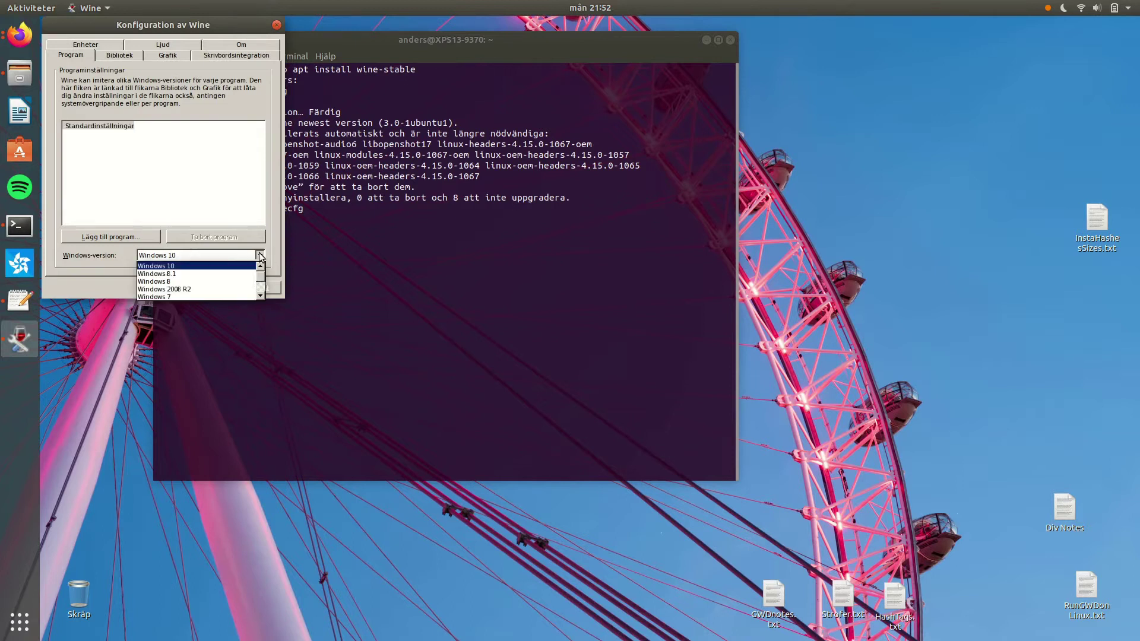
{"action": "left_click", "coordinate": [259, 296]}
{"action": "left_click", "coordinate": [259, 296]}
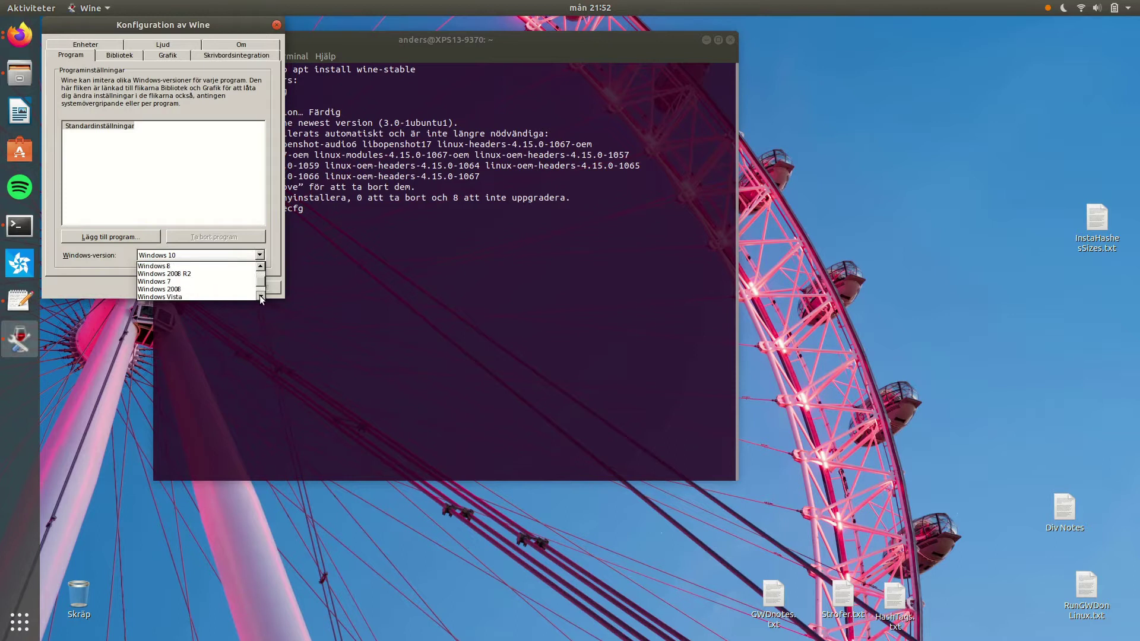
{"action": "left_click", "coordinate": [259, 296]}
{"action": "left_click", "coordinate": [259, 297]}
{"action": "left_click", "coordinate": [214, 297]}
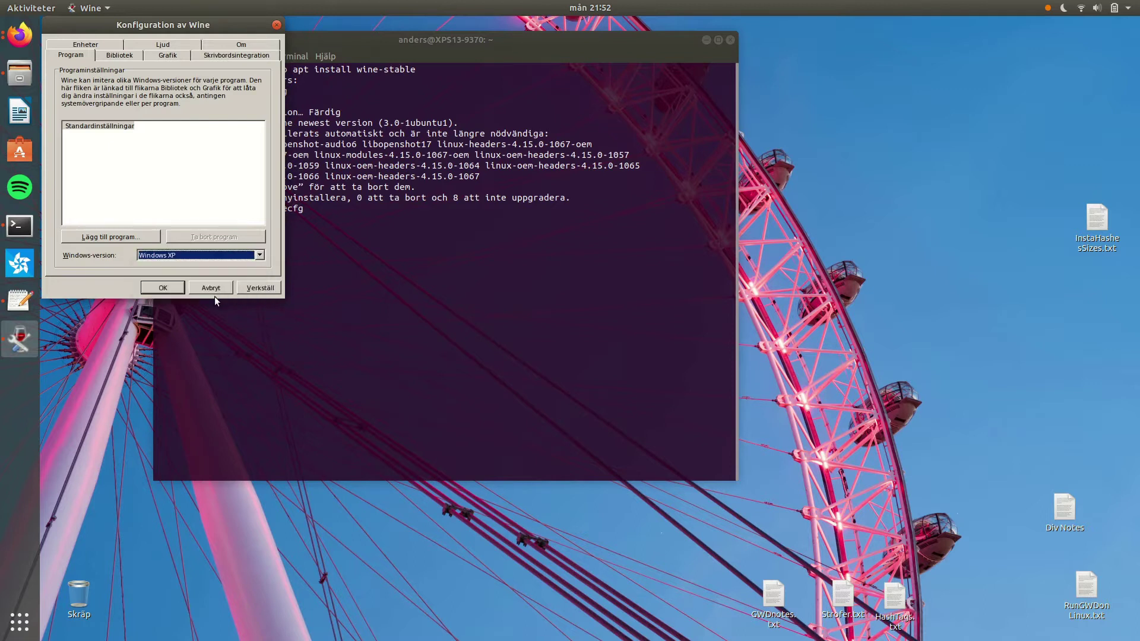
{"action": "left_click", "coordinate": [165, 288]}
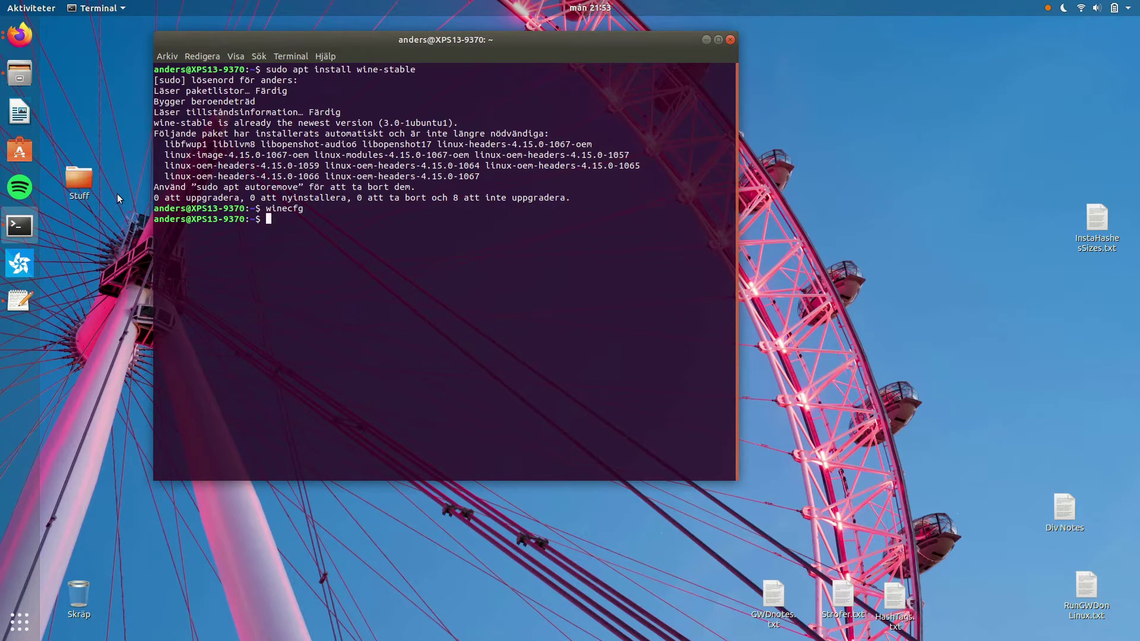
- In the browser workspace, select the silent-install command and the HKEY_CURRENT_USER PATH lines
{"action": "key", "text": "ctrl+alt+Up"}
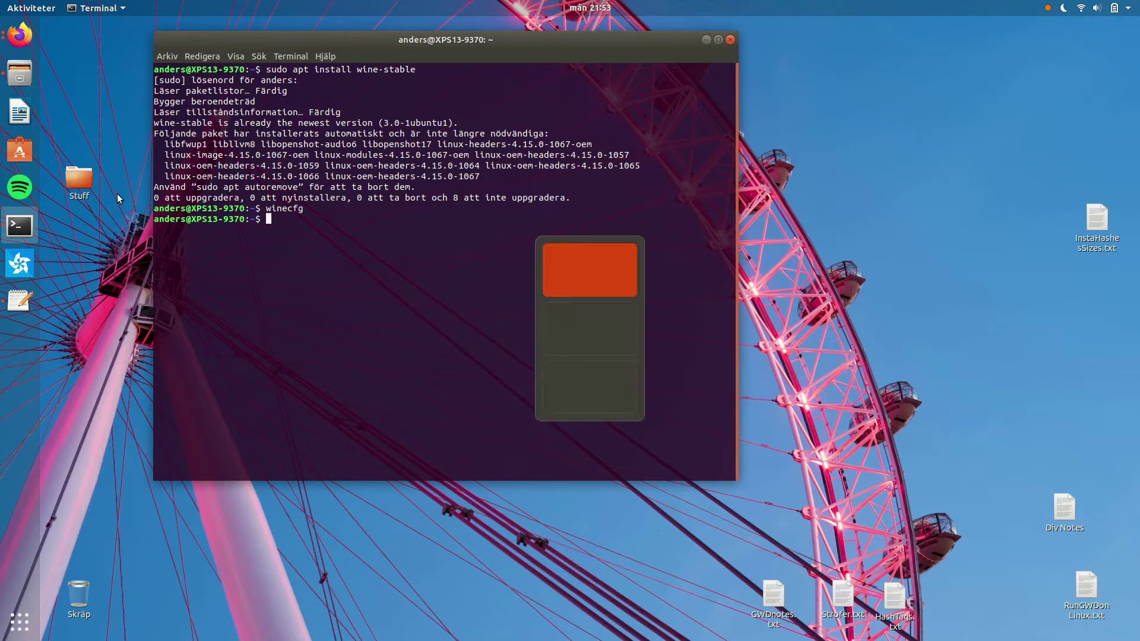
{"action": "key", "text": "ctrl+alt+Down"}
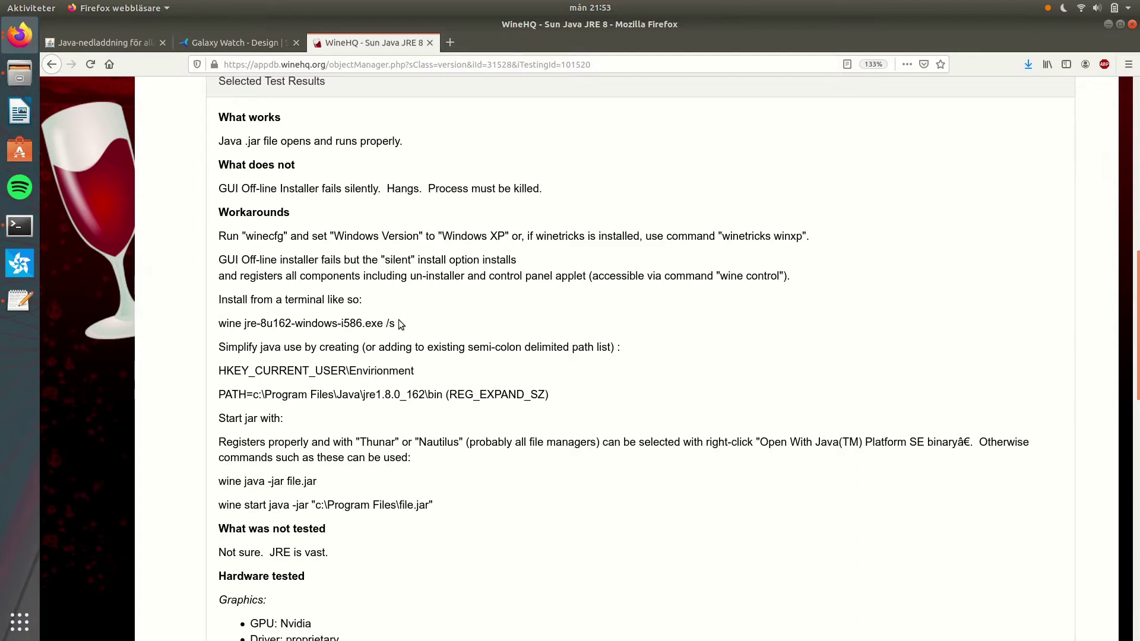
{"action": "left_click_drag", "start_coordinate": [398, 323], "coordinate": [219, 332]}
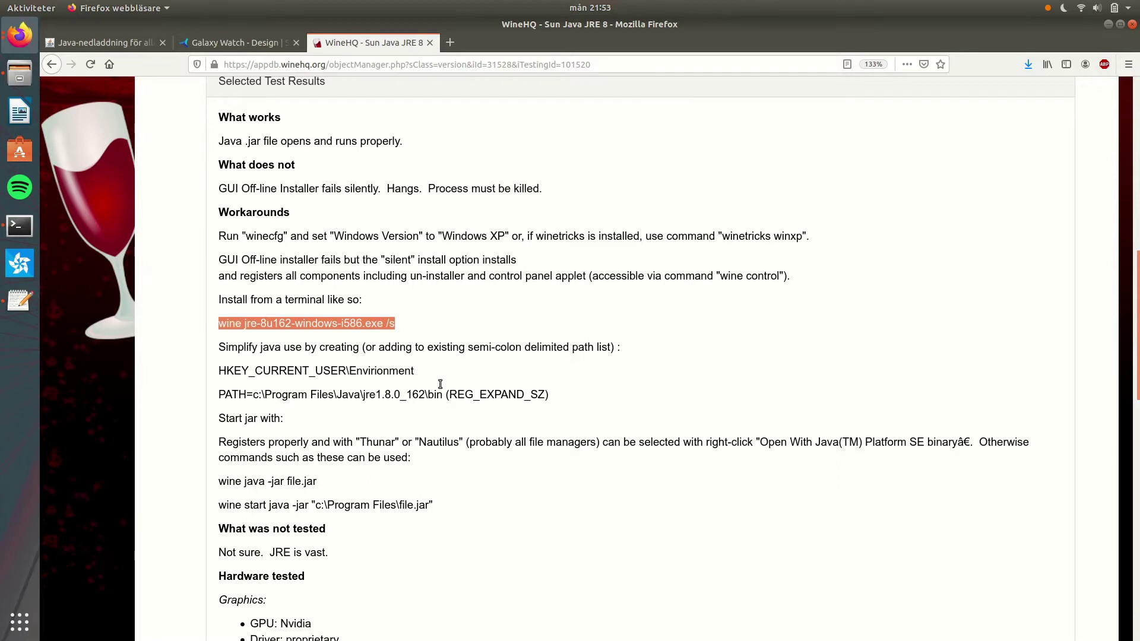
{"action": "scroll", "coordinate": [610, 382], "scroll_direction": "down", "scroll_amount": 3}
{"action": "scroll", "coordinate": [609, 376], "scroll_direction": "down", "scroll_amount": 1}
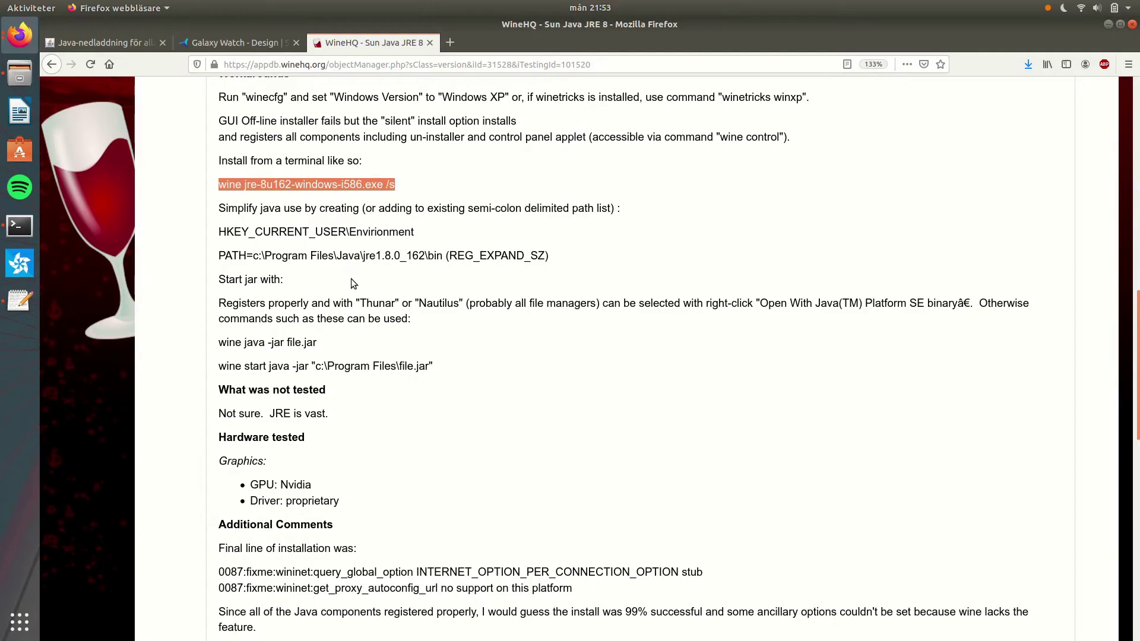
{"action": "left_click_drag", "start_coordinate": [219, 231], "coordinate": [577, 255]}
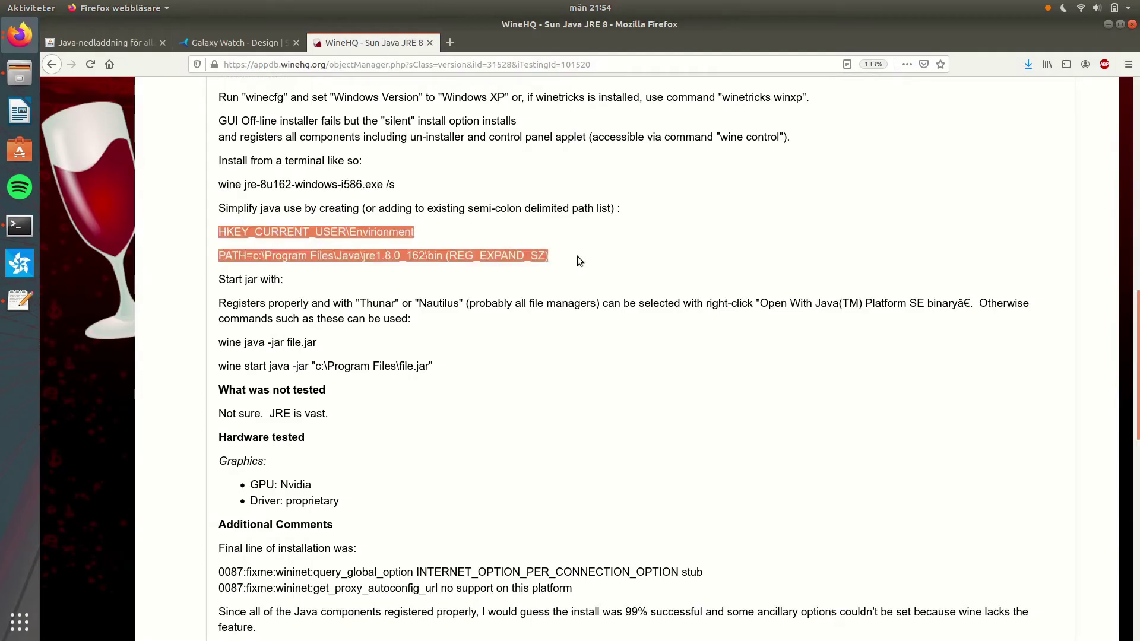
{"action": "left_click", "coordinate": [30, 225]}
{"action": "key", "text": "Up"}
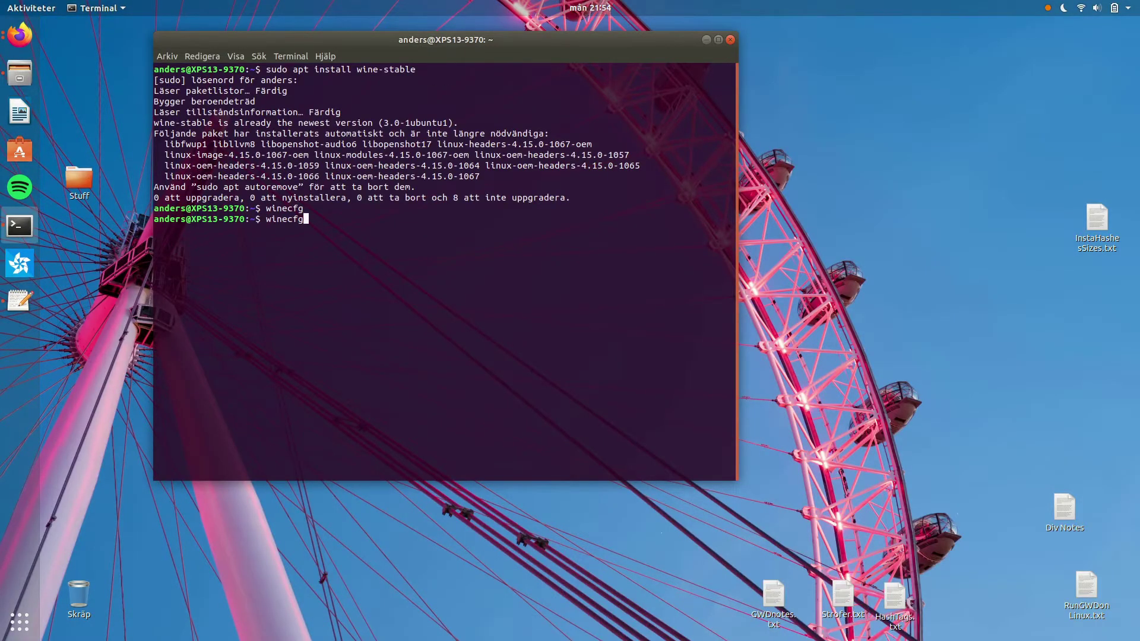
{"action": "key", "text": "Up"}
{"action": "key", "text": "Up"}
{"action": "key", "text": "Return"}
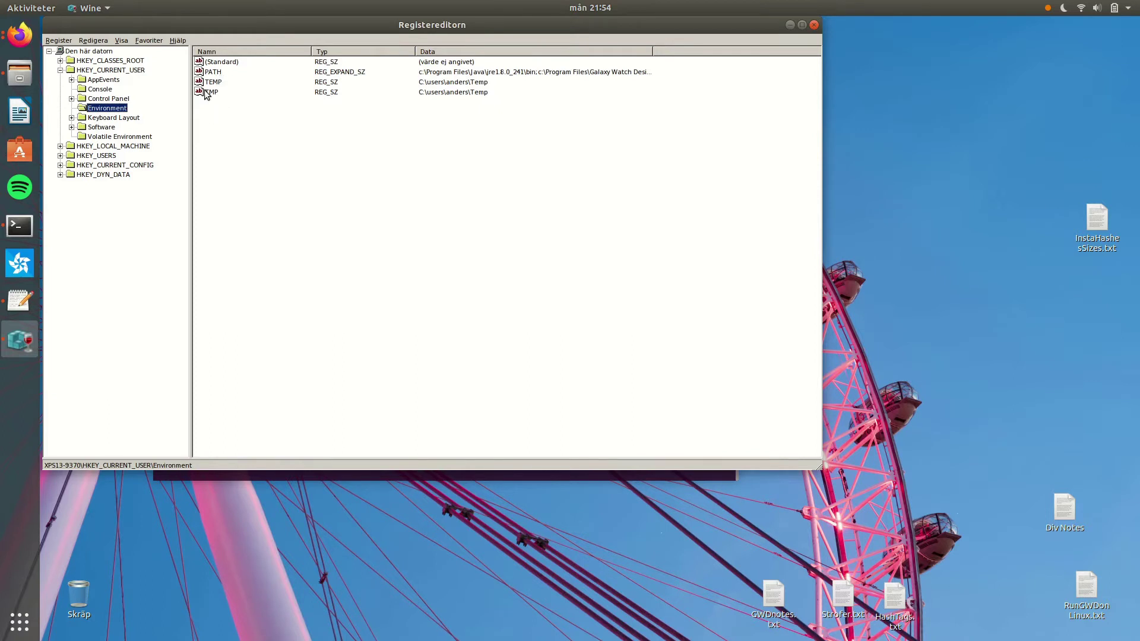
{"action": "left_click", "coordinate": [206, 93]}
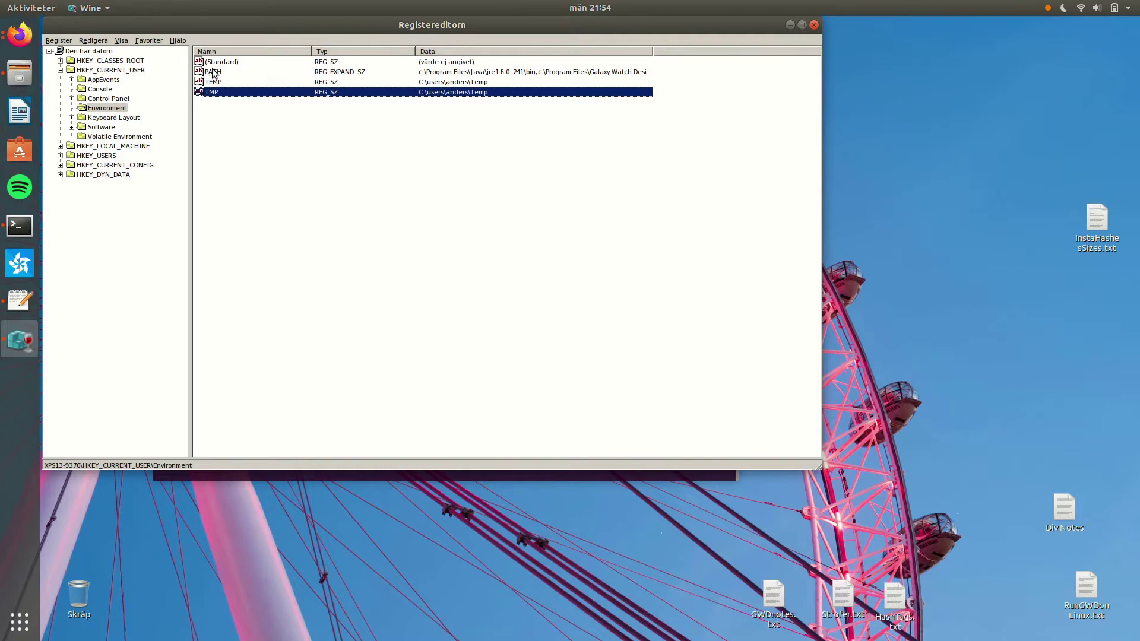
{"action": "left_click", "coordinate": [214, 73]}
{"action": "right_click", "coordinate": [215, 74]}
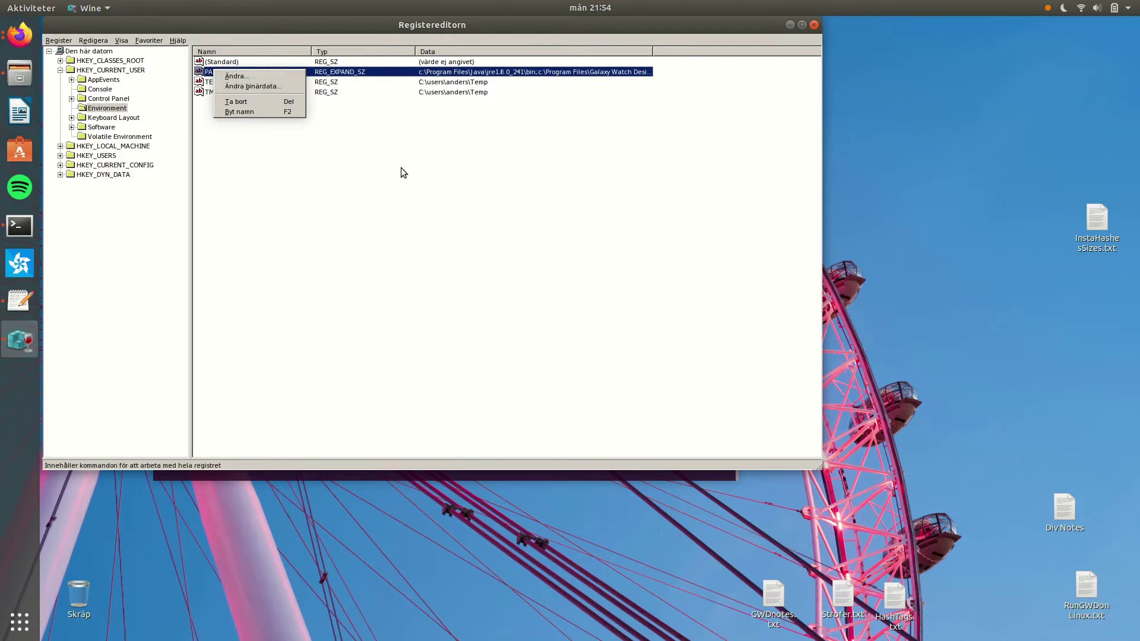
{"action": "left_click", "coordinate": [475, 125]}
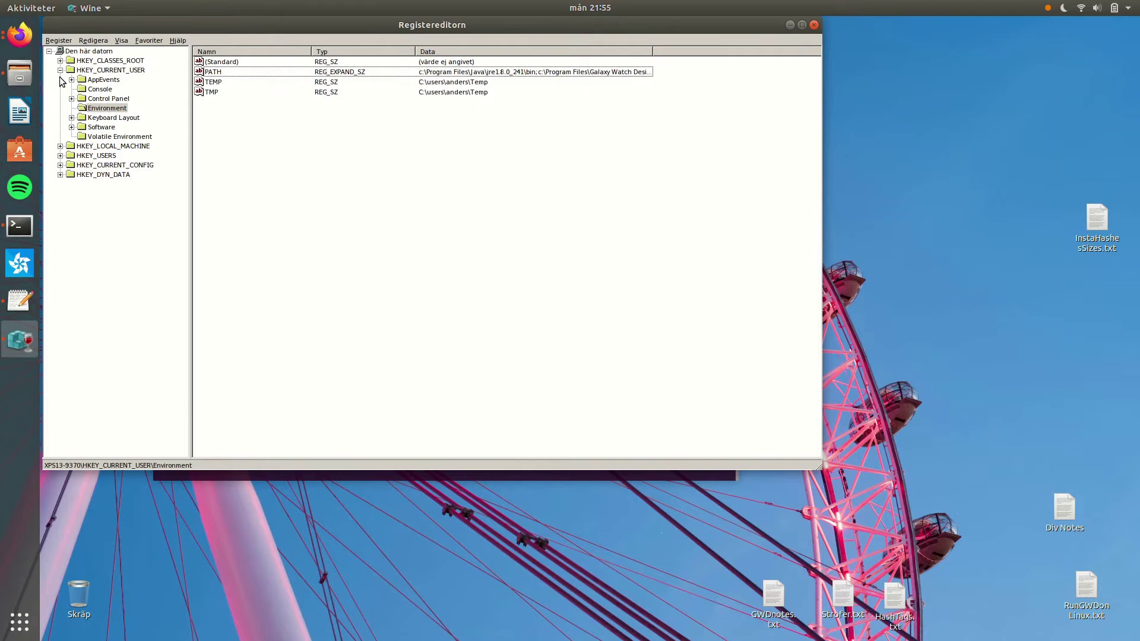
{"action": "left_click", "coordinate": [61, 42]}
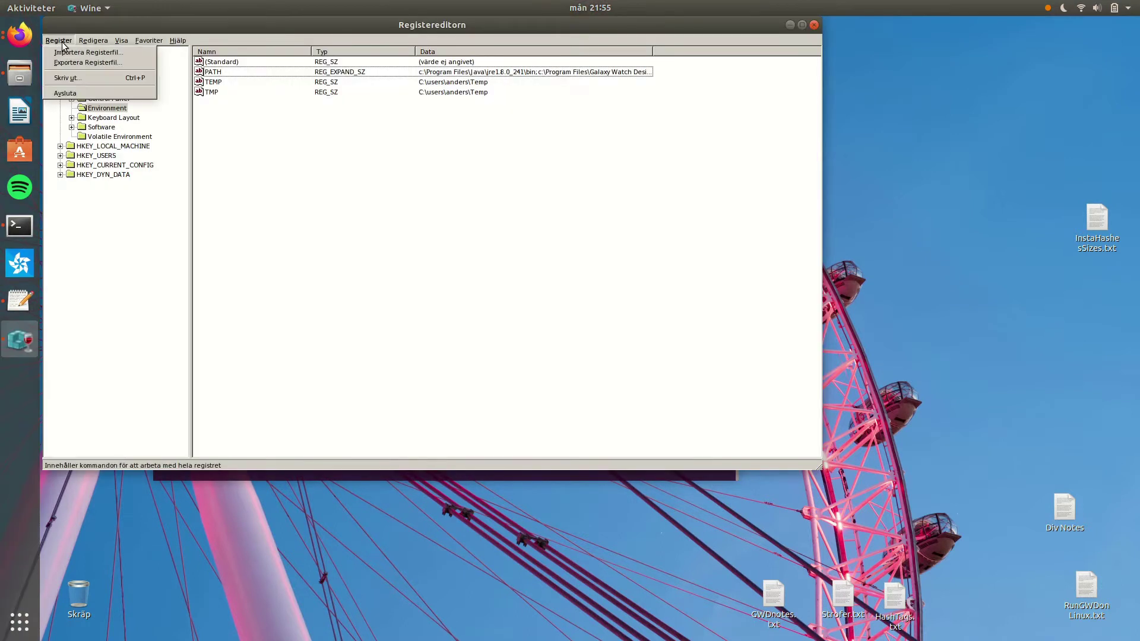
{"action": "left_click", "coordinate": [66, 94]}
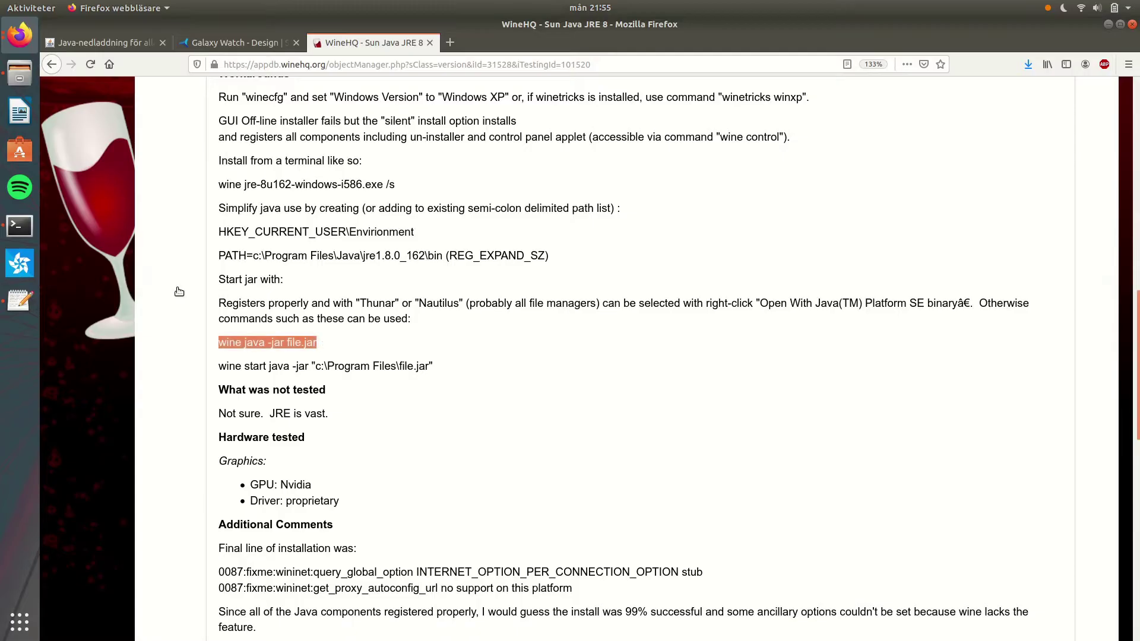
- Run wine java.exe -version in the terminal, which reports Java 1.8.0_241
{"action": "left_click", "coordinate": [28, 228]}
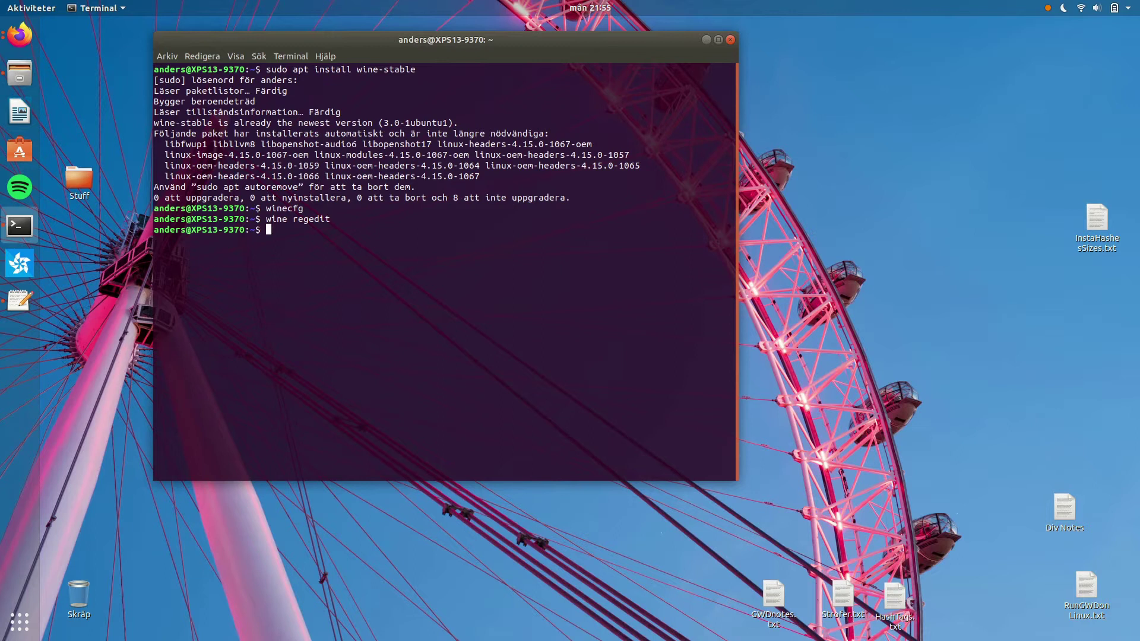
{"action": "type", "text": "wine java.exe -version"}
{"action": "key", "text": "Return"}
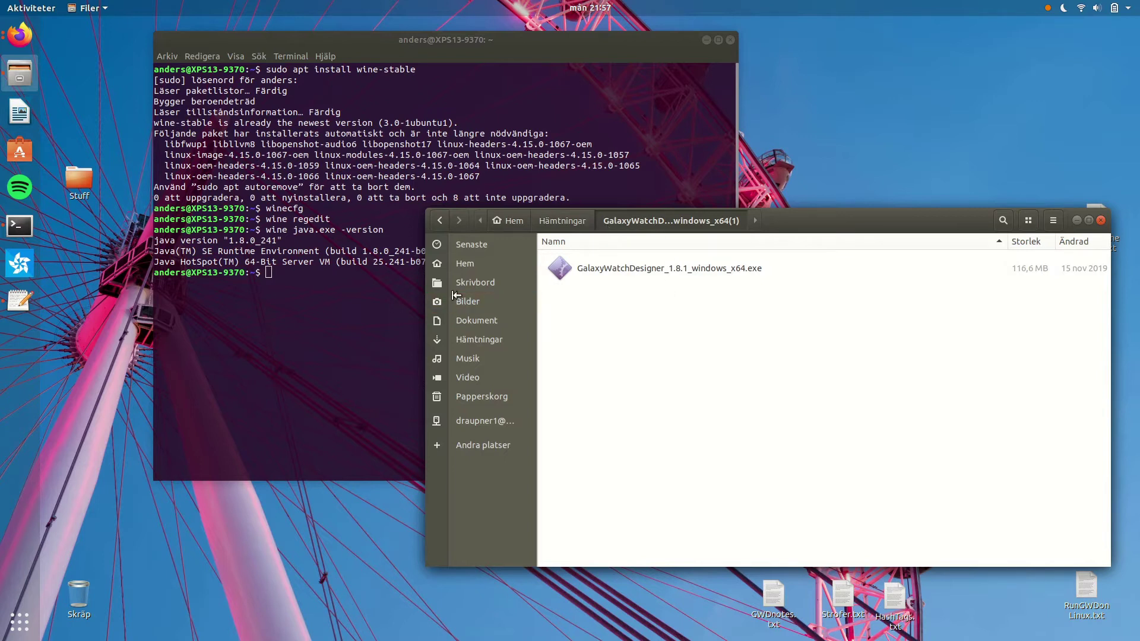
- Type a wine command, Tab-completing the path to the GalaxyWatchDesigner folder in Hämtningar
{"action": "left_click", "coordinate": [352, 307]}
{"action": "type", "text": "wi"}
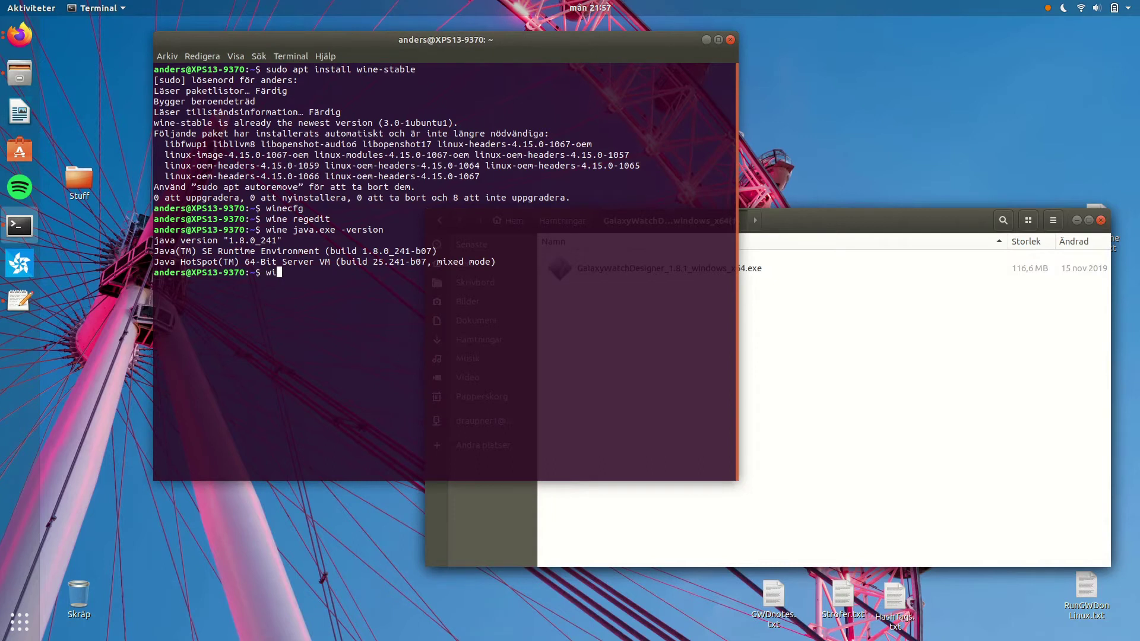
{"action": "type", "text": "ne ~/H"}
{"action": "key", "text": "Tab"}
{"action": "type", "text": "G"}
{"action": "key", "text": "Tab"}
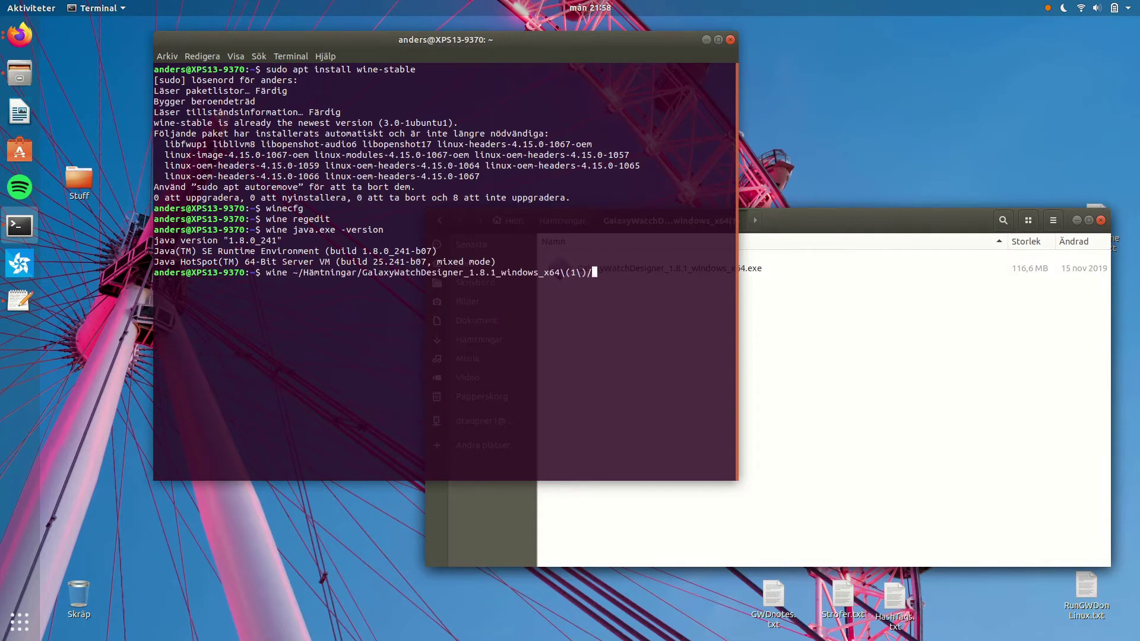
{"action": "key", "text": "Tab"}
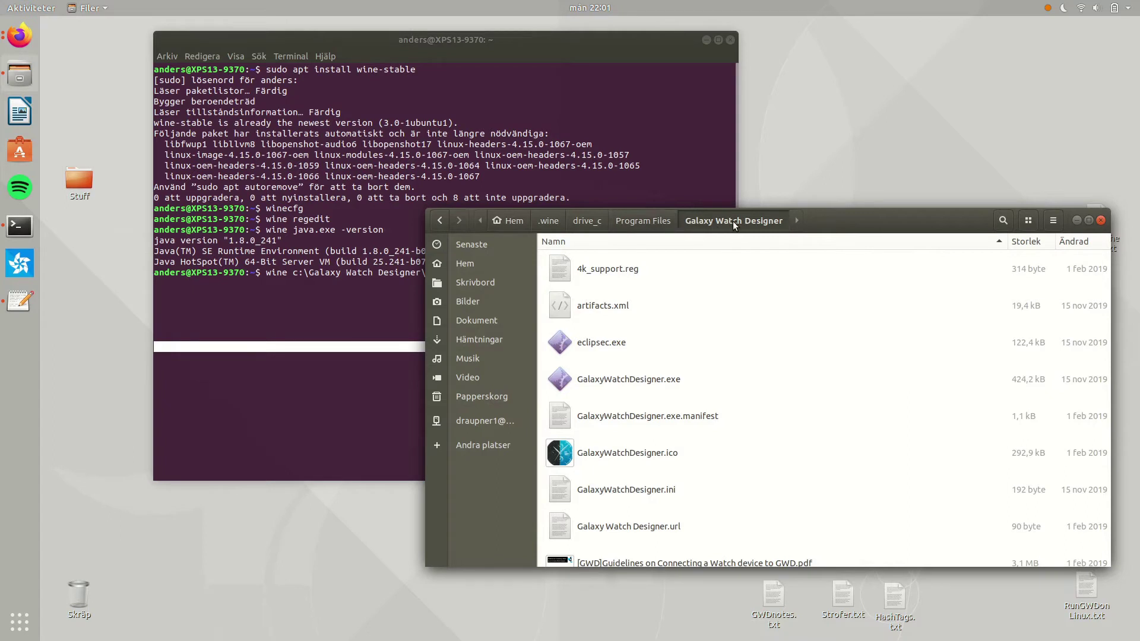
- Correct the path to c:\Program Files\Galaxy Watch Designer\GalaxyWatchDesigner.exe and run the wine command
{"action": "left_click", "coordinate": [660, 380]}
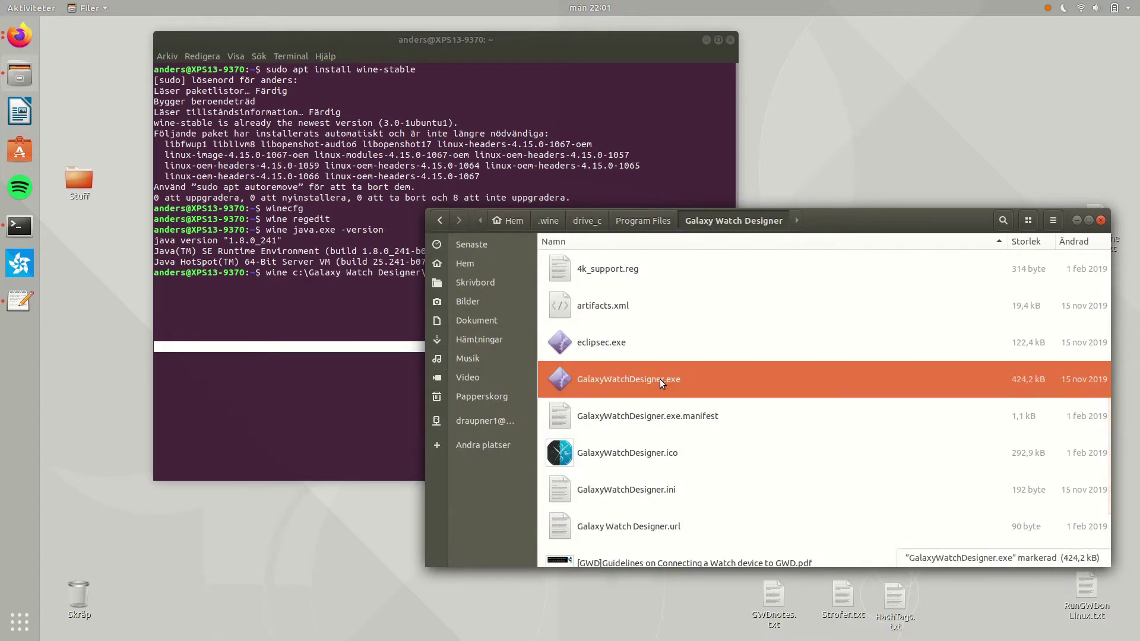
{"action": "left_click", "coordinate": [370, 306]}
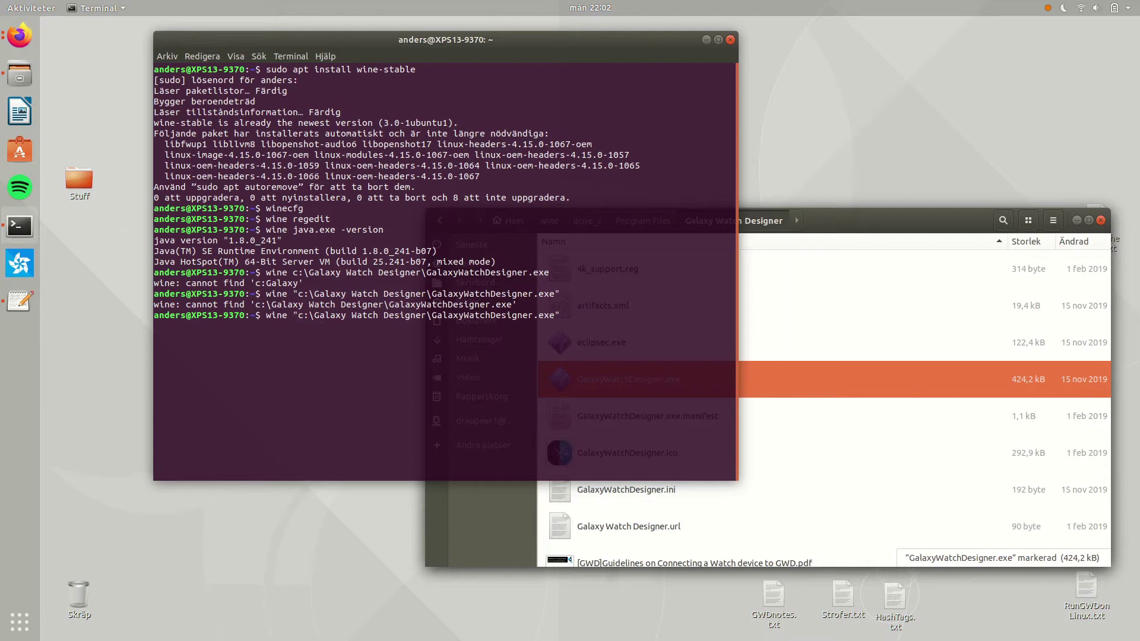
{"action": "type", "text": "\\"}
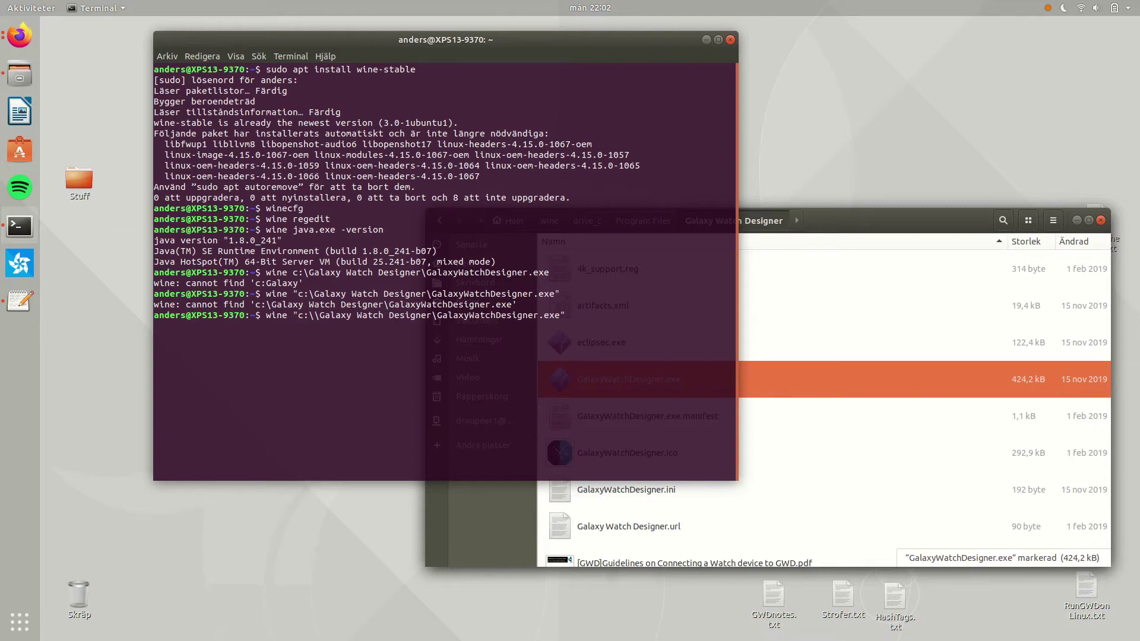
{"action": "type", "text": "Pr"}
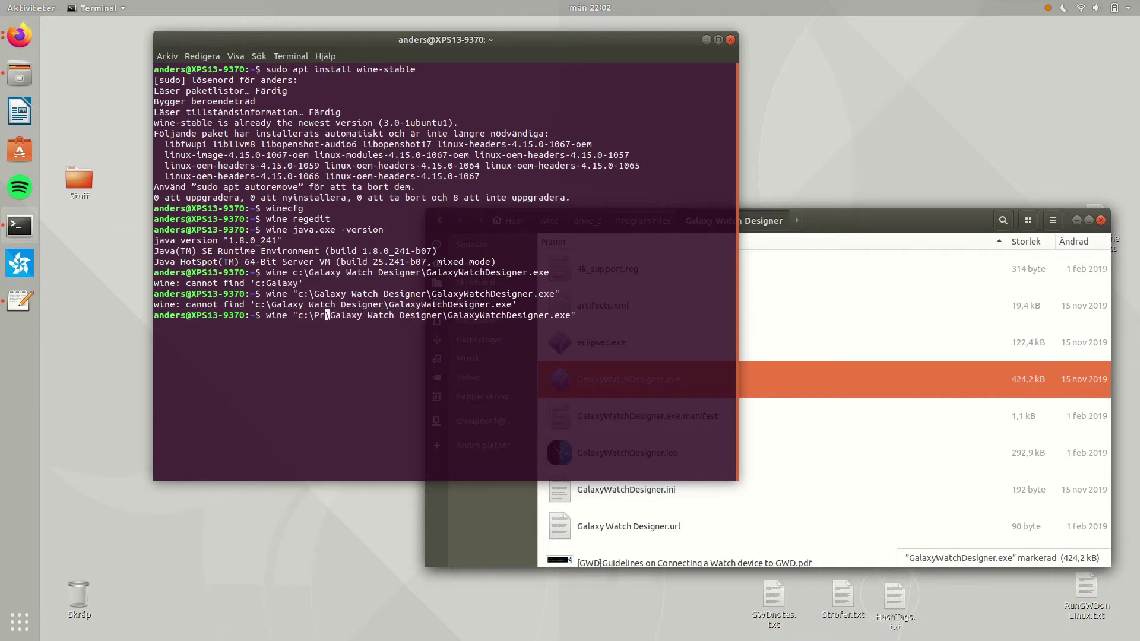
{"action": "type", "text": "ogr"}
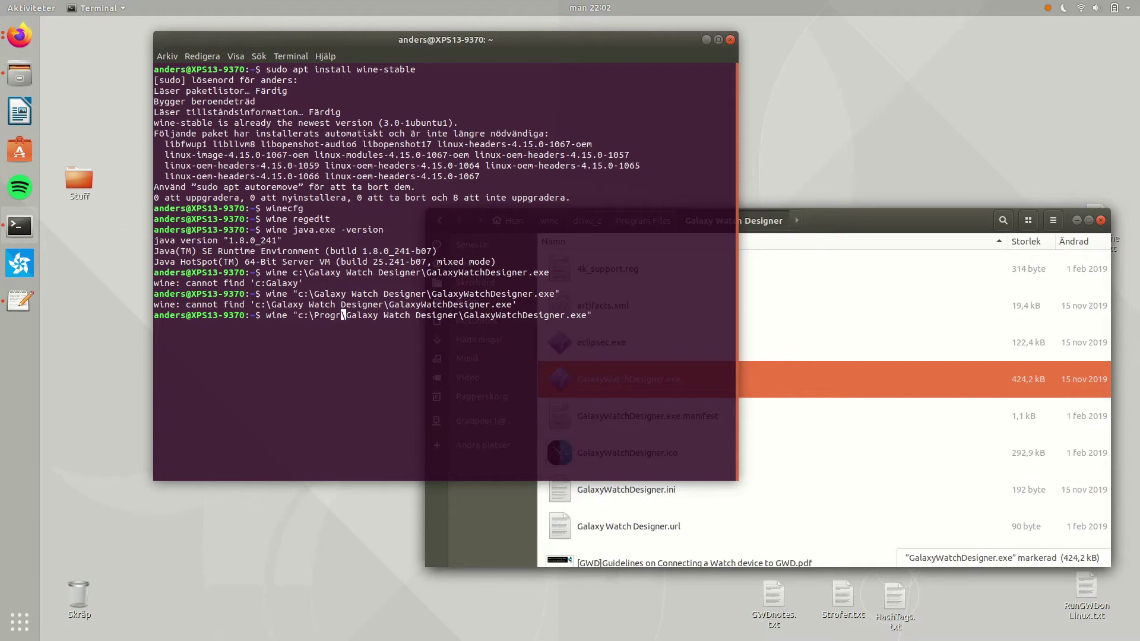
{"action": "type", "text": "am Fi"}
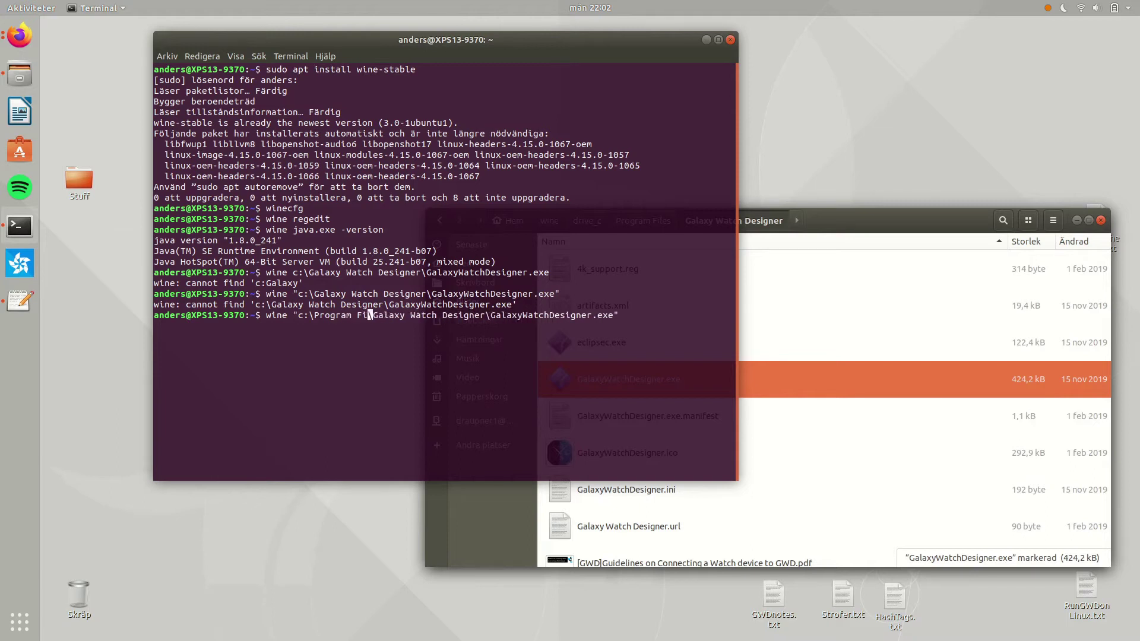
{"action": "type", "text": "l"}
{"action": "type", "text": "es"}
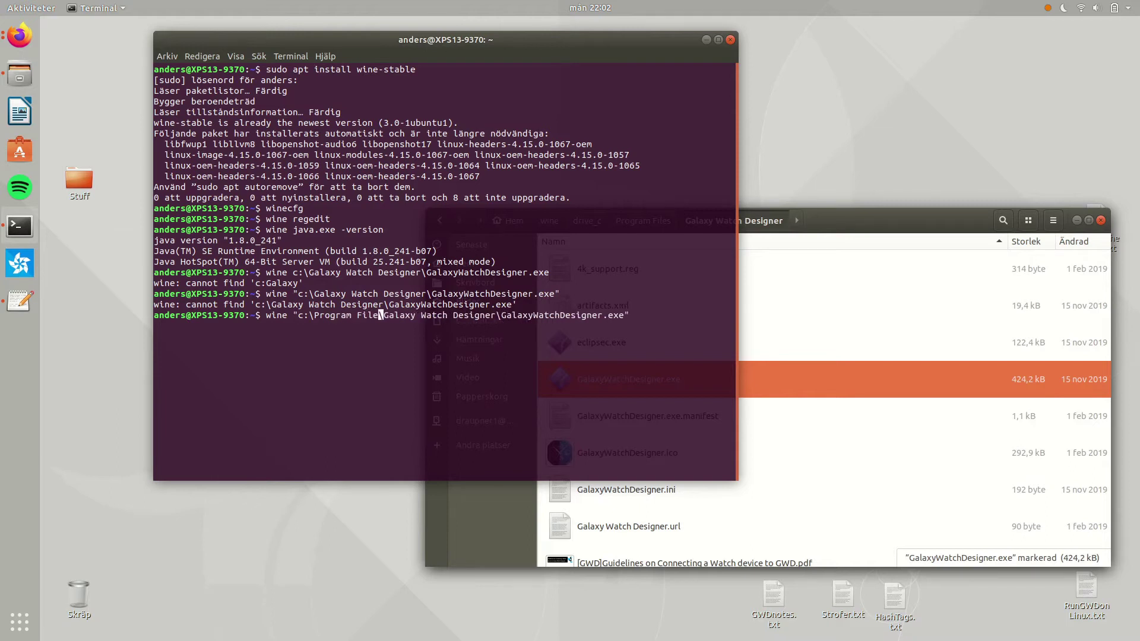
{"action": "key", "text": "Return"}
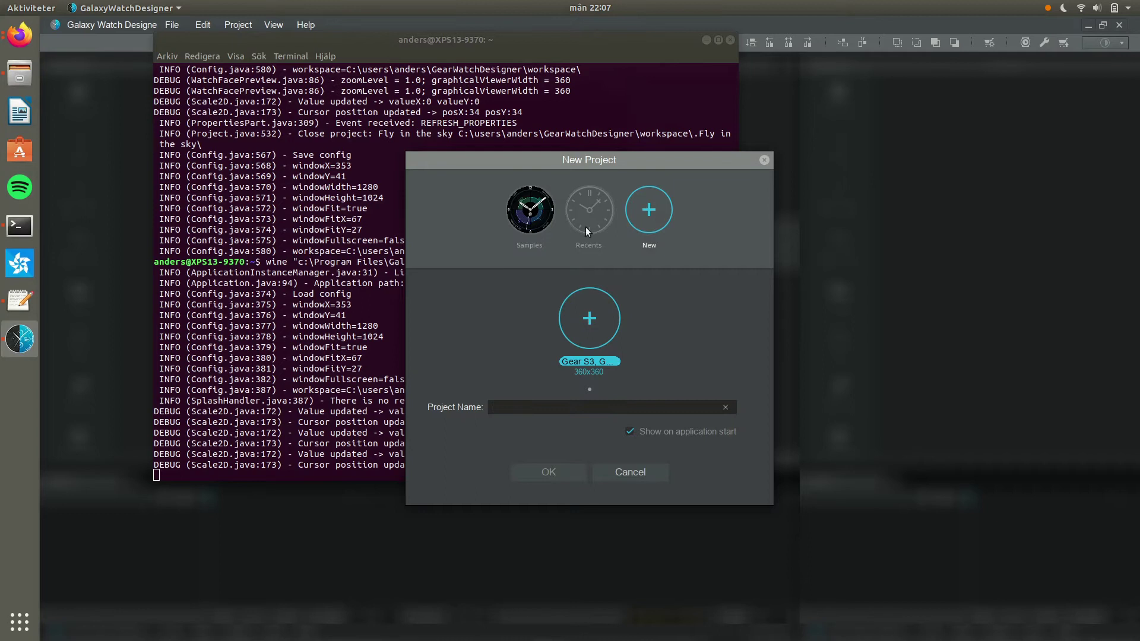
- Create a project from the gullivers_watch sample face and play its preview in the Run panel
{"action": "left_click", "coordinate": [532, 214]}
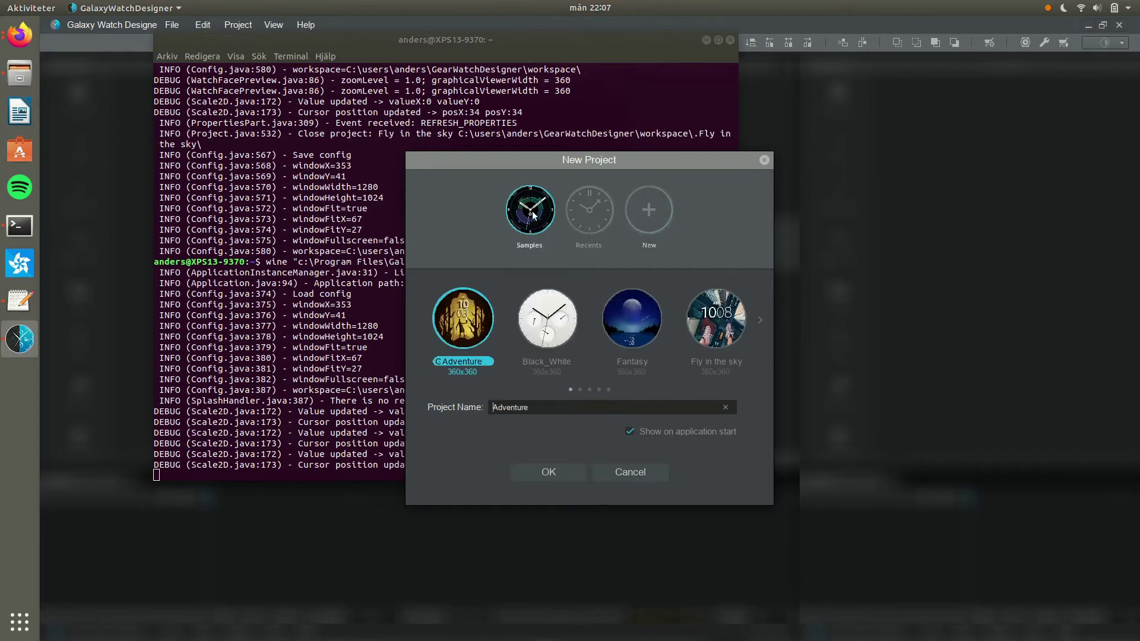
{"action": "left_click", "coordinate": [760, 322]}
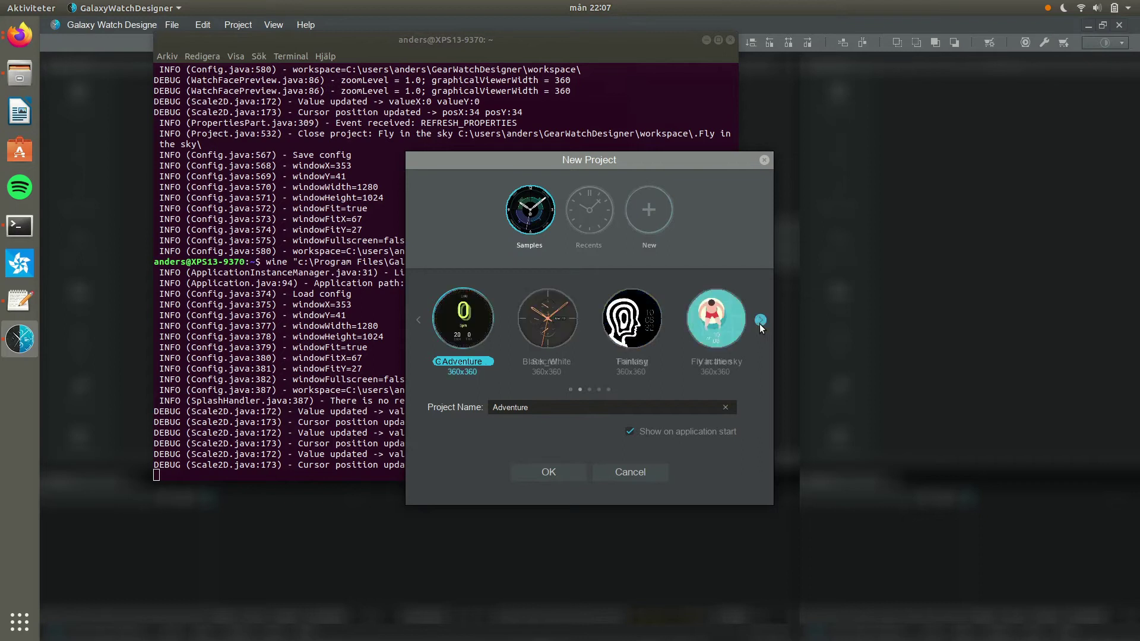
{"action": "left_click", "coordinate": [760, 321]}
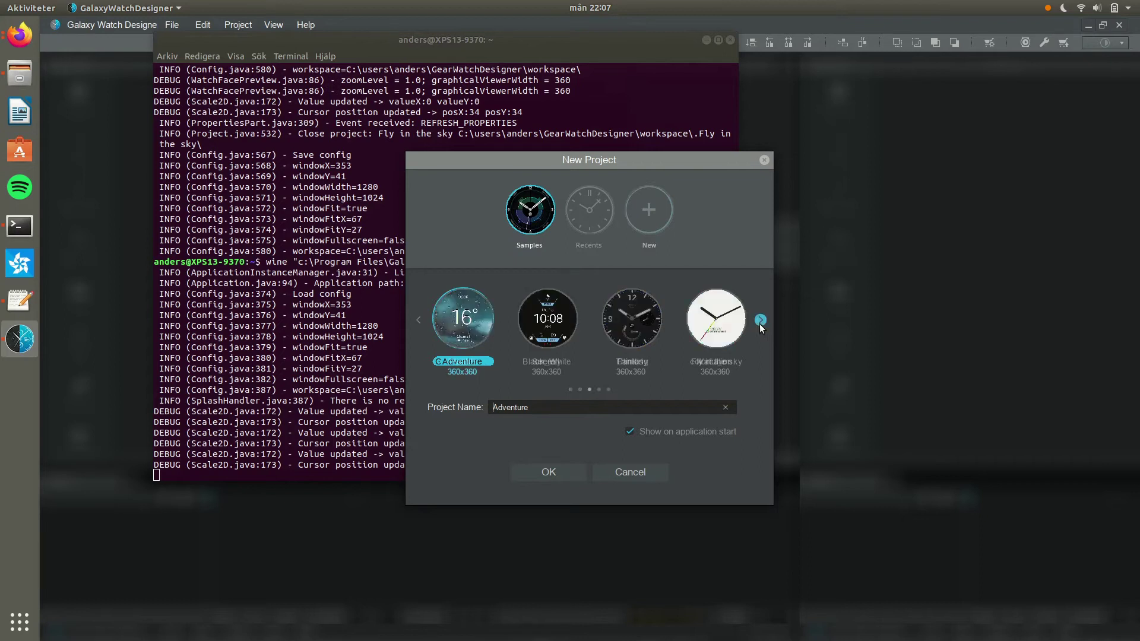
{"action": "left_click", "coordinate": [759, 321]}
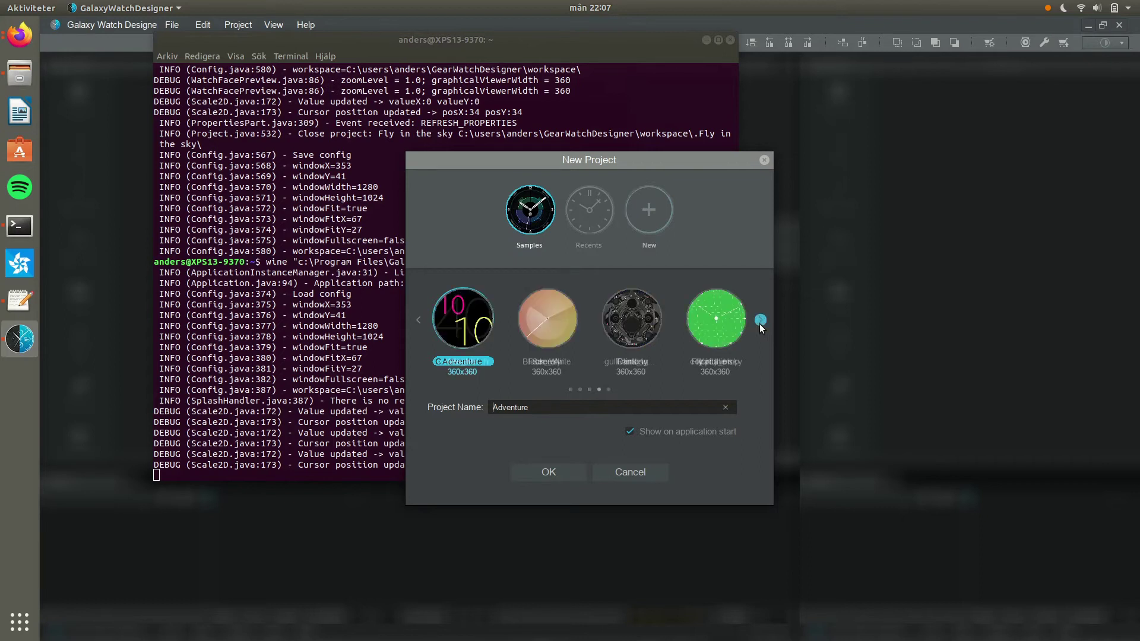
{"action": "left_click", "coordinate": [630, 318]}
{"action": "left_click", "coordinate": [628, 317]}
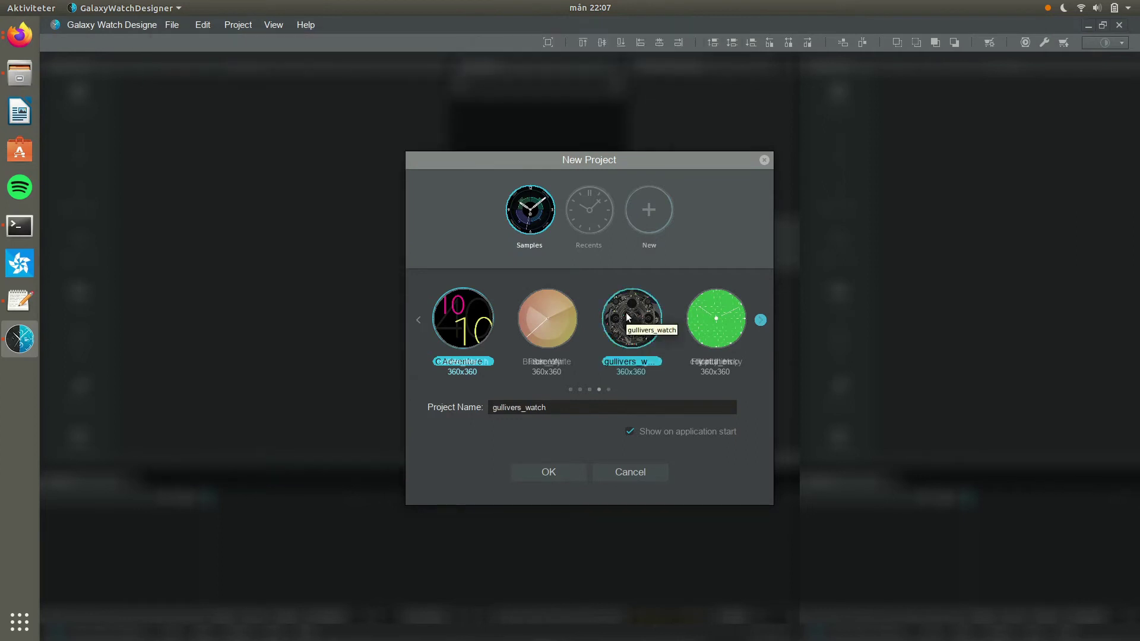
{"action": "left_click", "coordinate": [559, 472]}
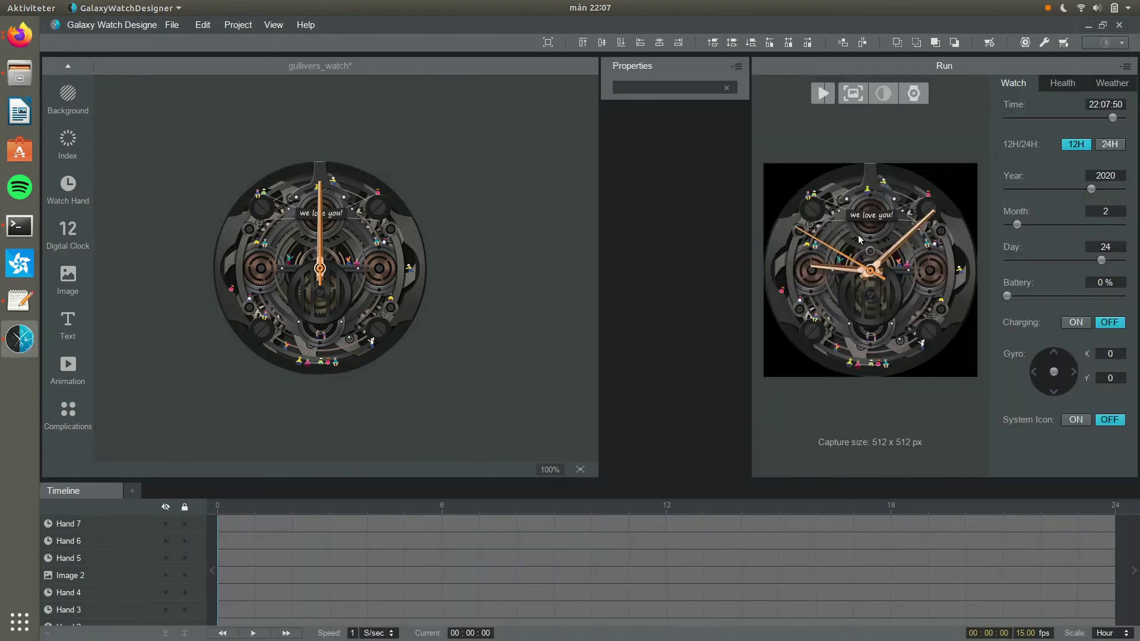
{"action": "left_click", "coordinate": [823, 94]}
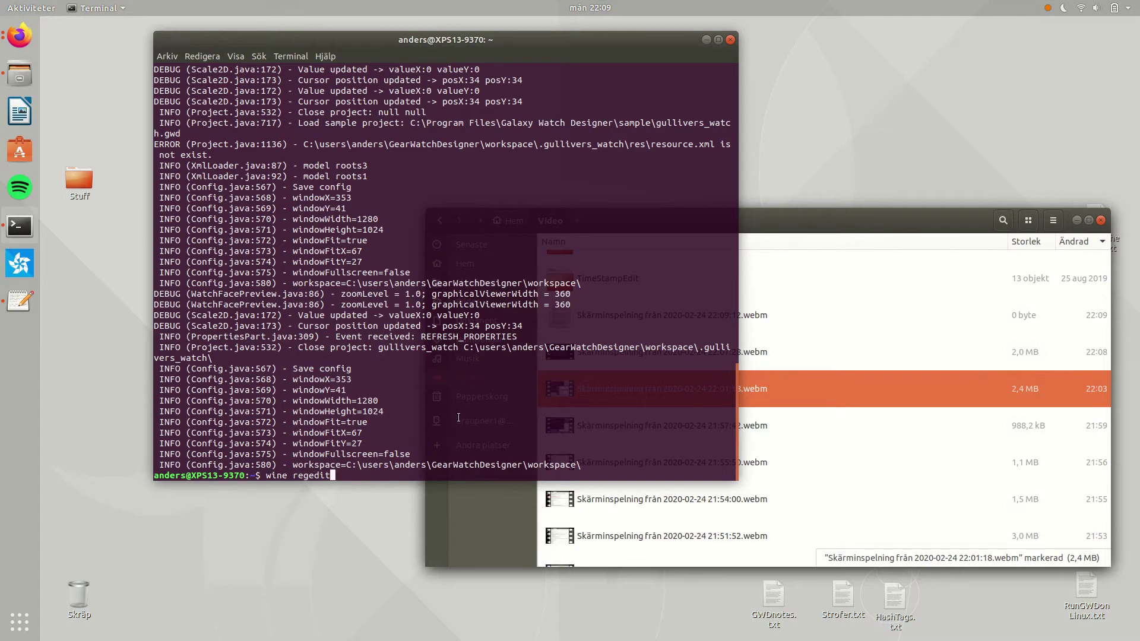
- In wine regedit, confirm PATH under HKEY_CURRENT_USER\Environment includes the Galaxy Watch Designer folder, then close
{"action": "key", "text": "Return"}
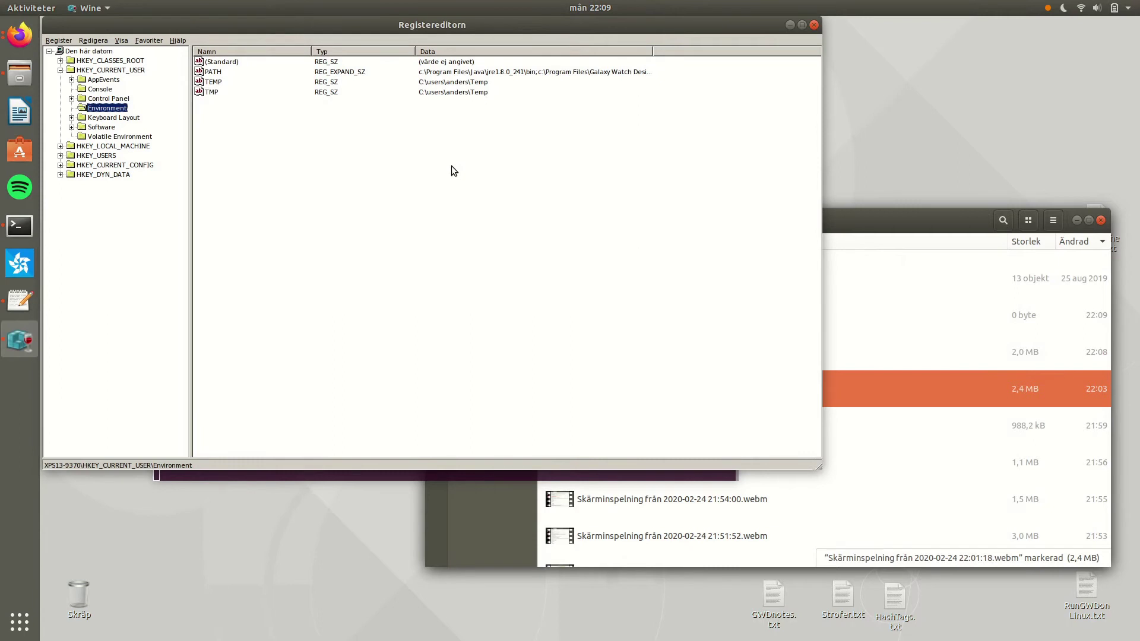
{"action": "left_click", "coordinate": [451, 72]}
{"action": "left_click", "coordinate": [451, 71]}
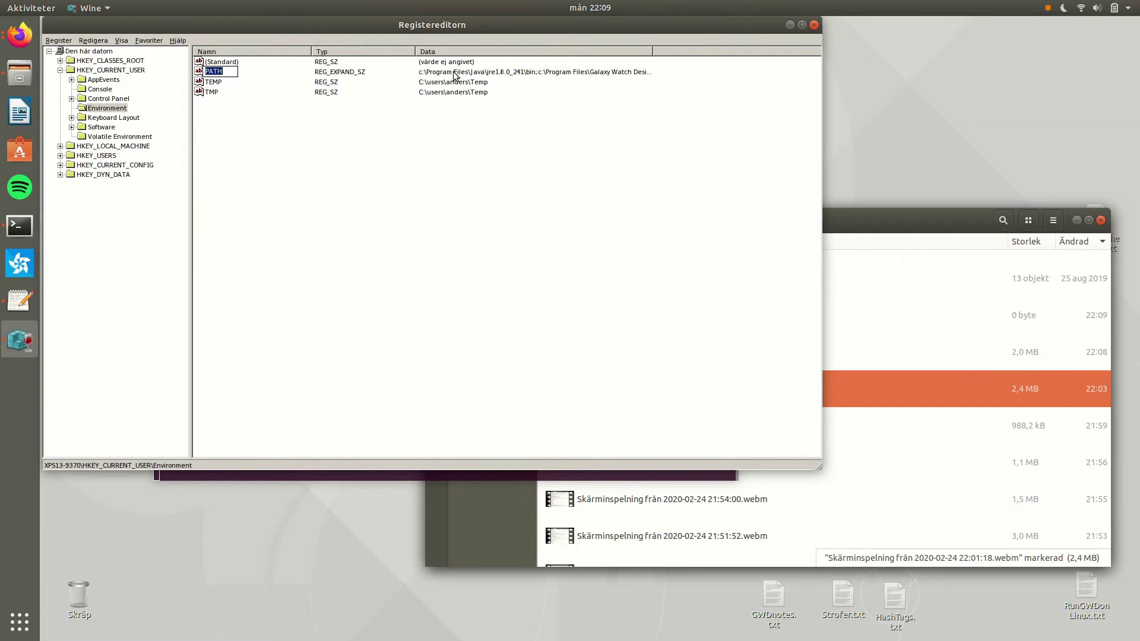
{"action": "left_click", "coordinate": [472, 71]}
{"action": "right_click", "coordinate": [472, 72]}
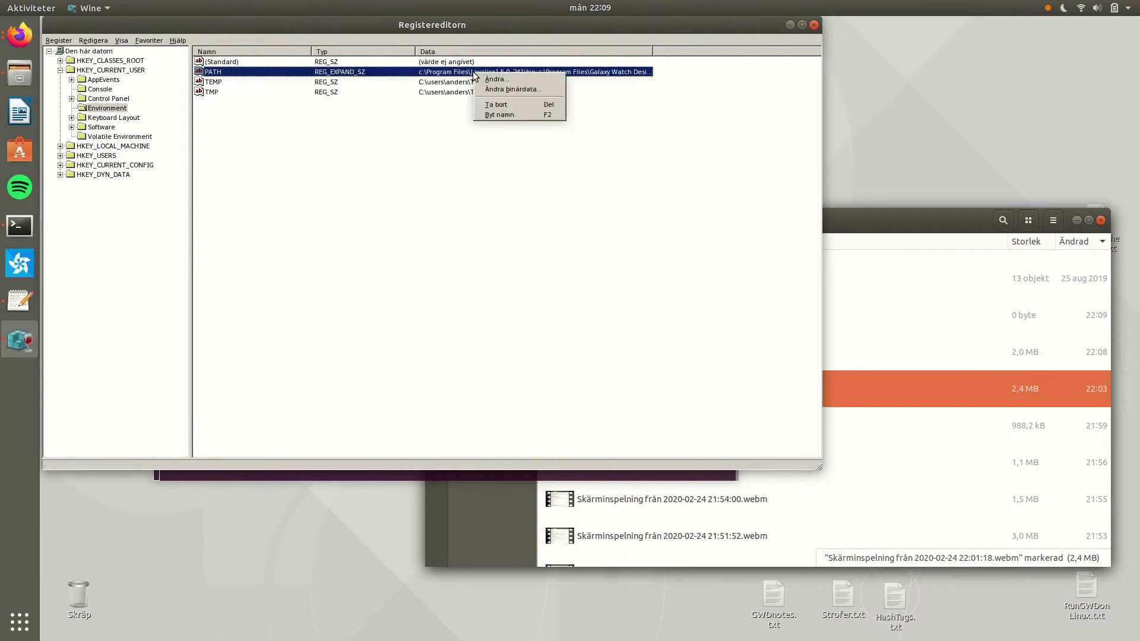
{"action": "left_click", "coordinate": [491, 80]}
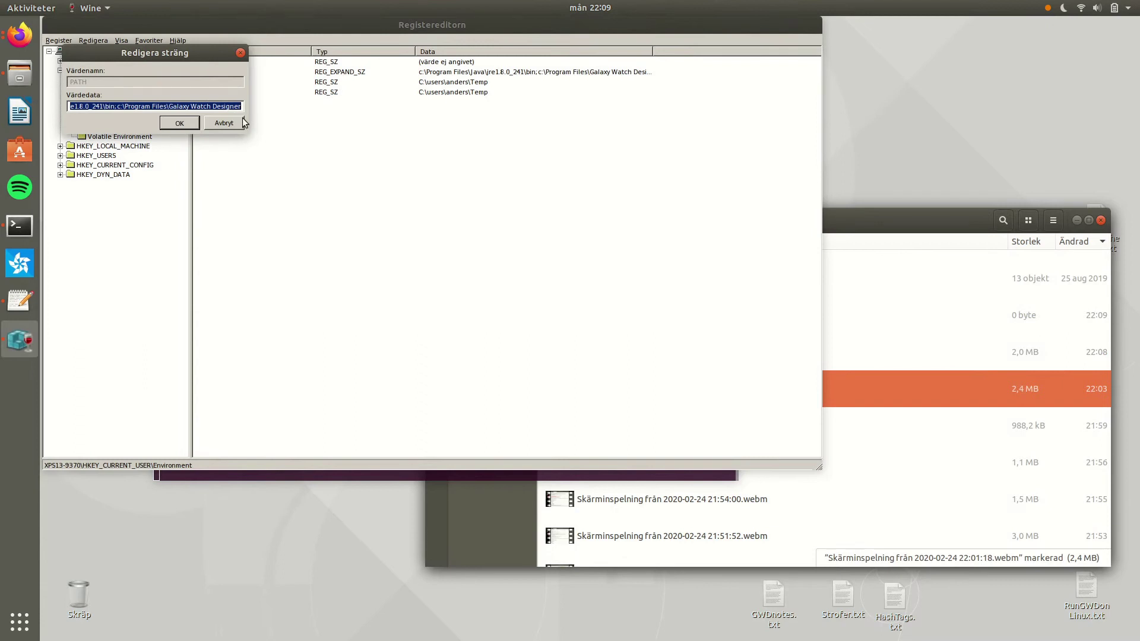
{"action": "left_click", "coordinate": [202, 106]}
{"action": "right_click", "coordinate": [202, 106]}
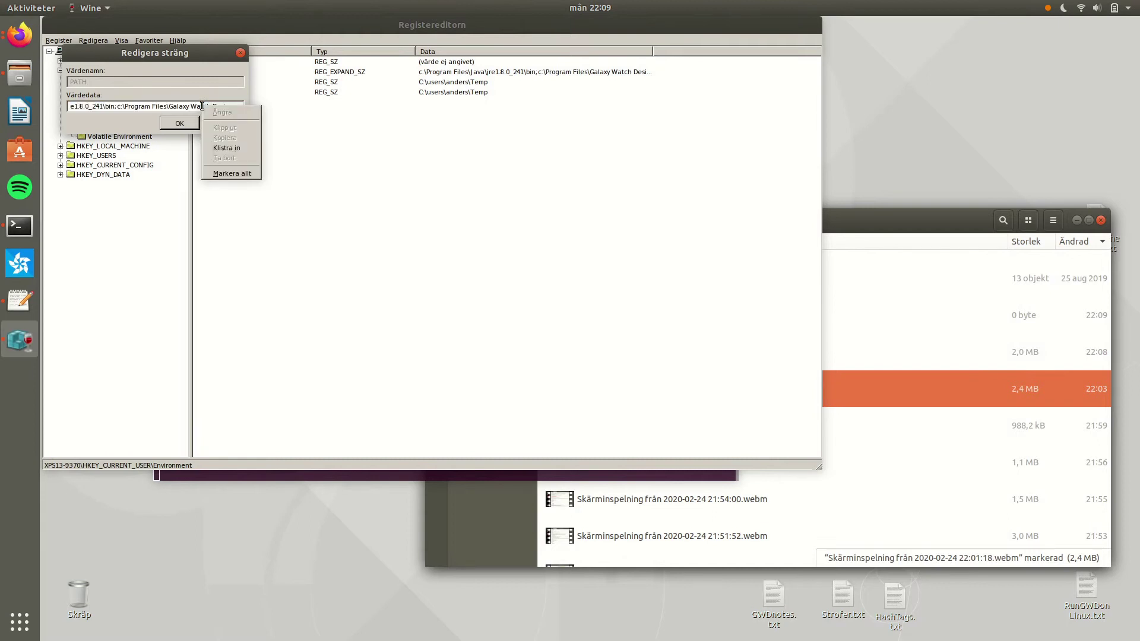
{"action": "left_click", "coordinate": [306, 112]}
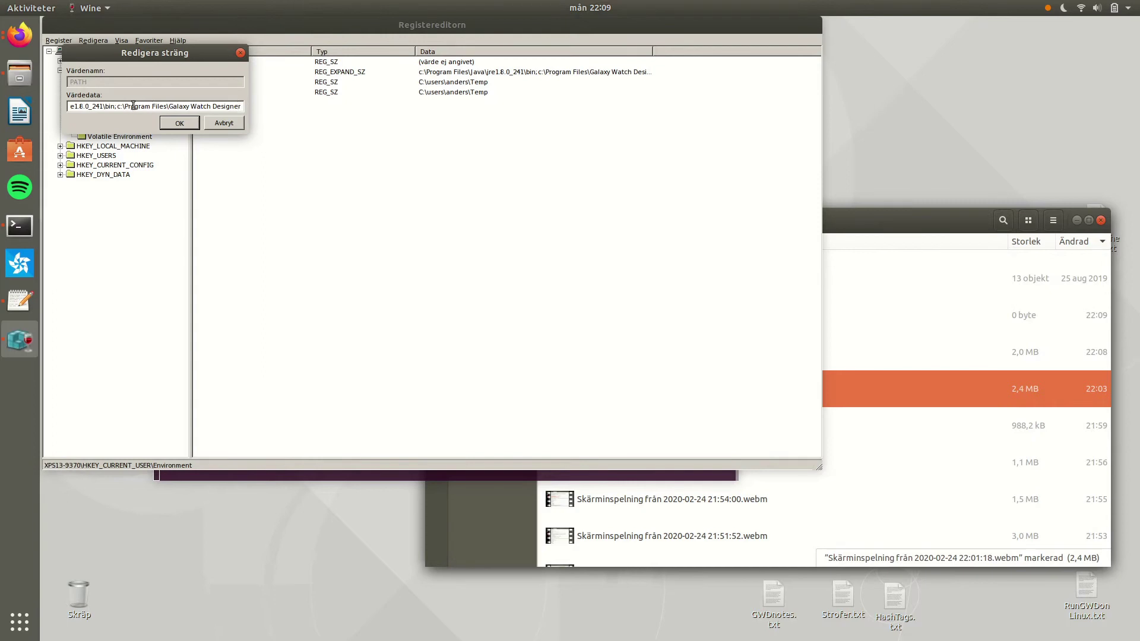
{"action": "left_click", "coordinate": [184, 124]}
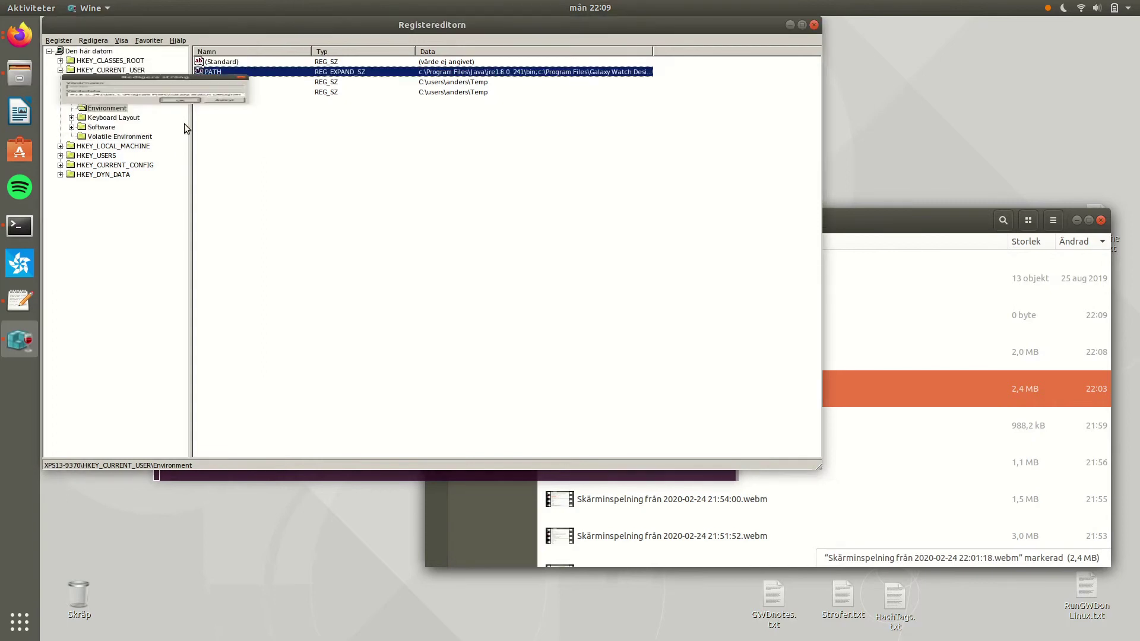
{"action": "left_click", "coordinate": [814, 24]}
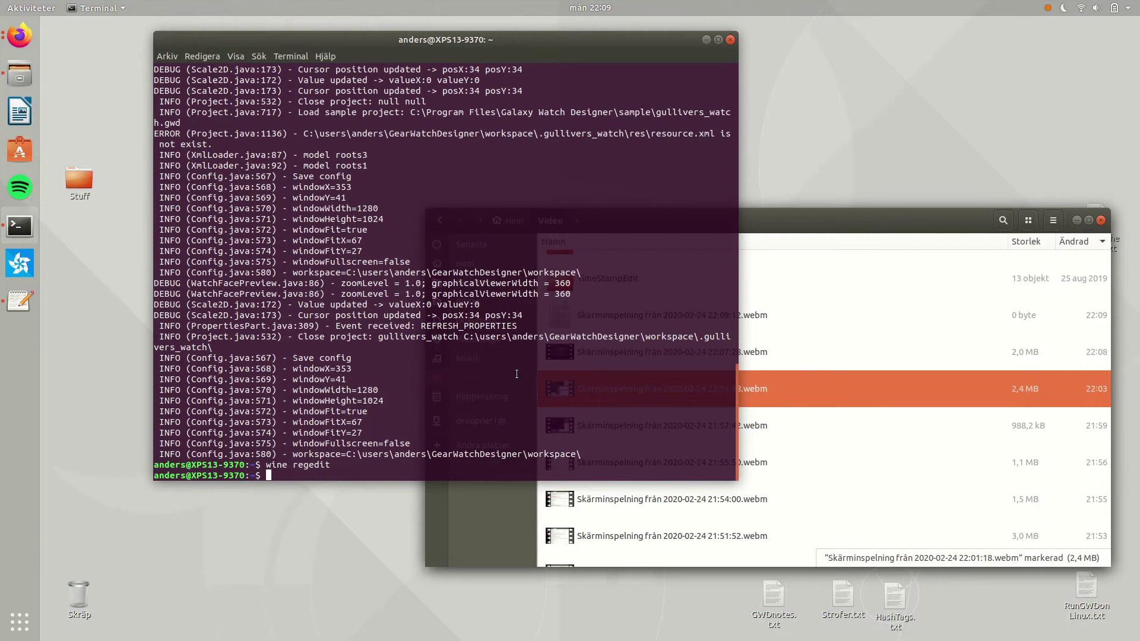
- Run 'wine GalaxyWatchDesigner.exe' by its bare name at the terminal prompt
{"action": "type", "text": "wine GalaxyWatchDesigner.e"}
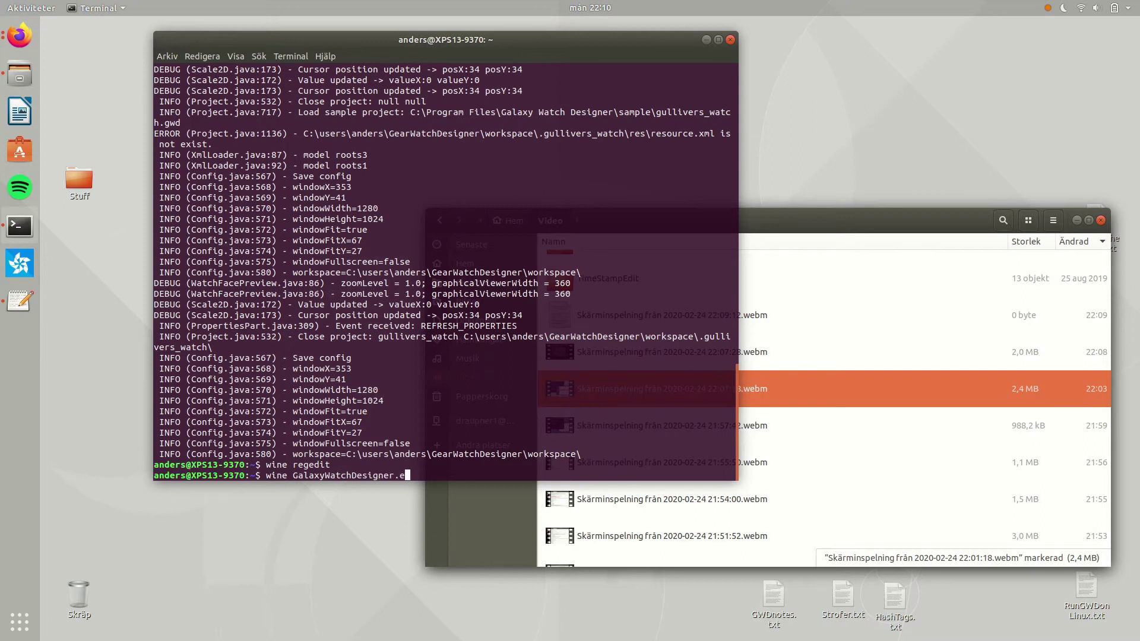
{"action": "type", "text": "xe"}
{"action": "key", "text": "Return"}
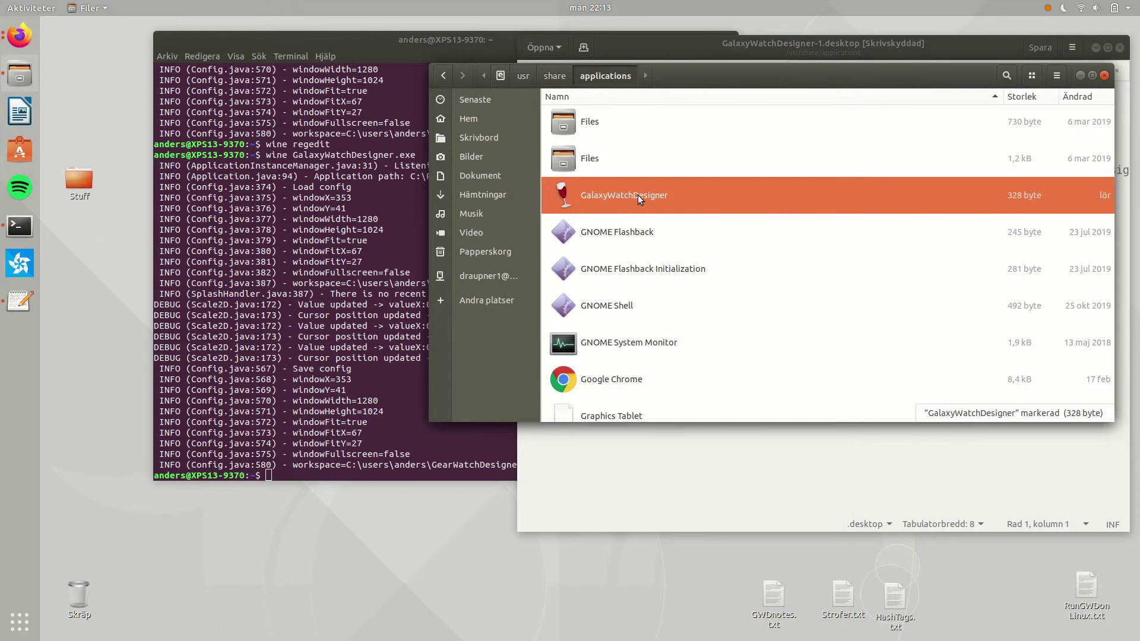
- Choose Öppna med annat program for the GalaxyWatchDesigner launcher in /usr/share/applications
{"action": "right_click", "coordinate": [639, 198]}
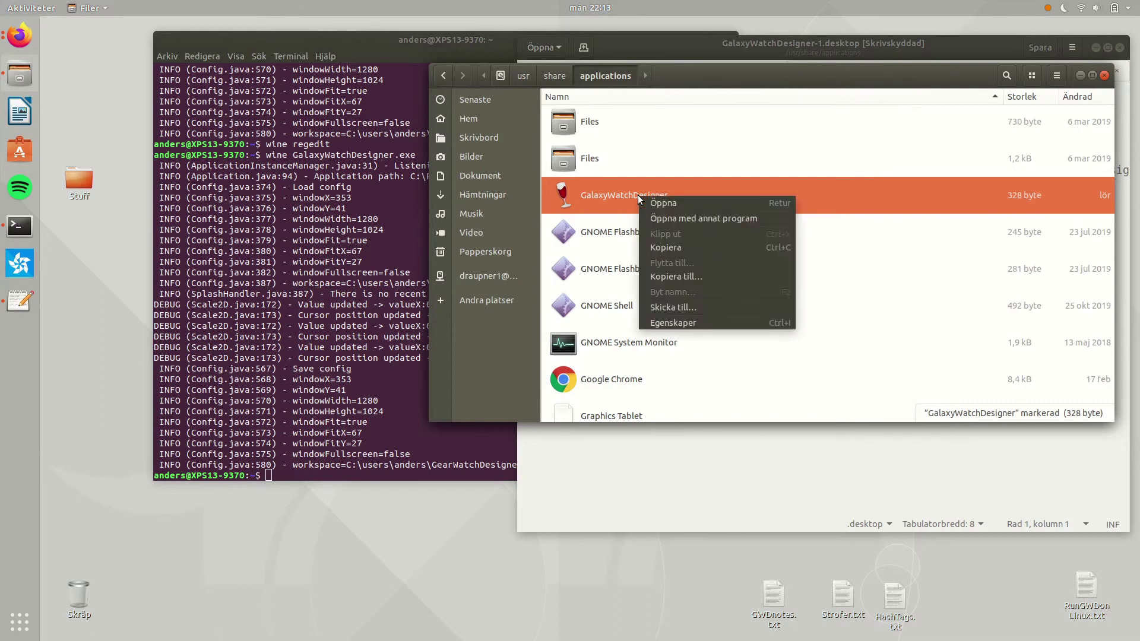
{"action": "left_click", "coordinate": [675, 221]}
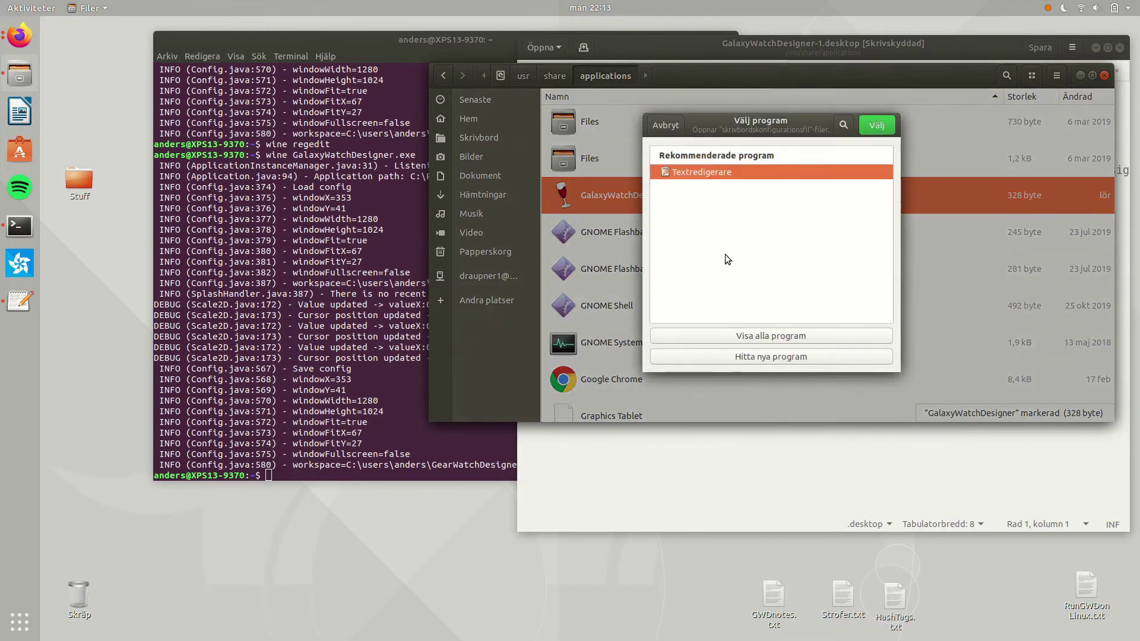
{"action": "left_click", "coordinate": [667, 126]}
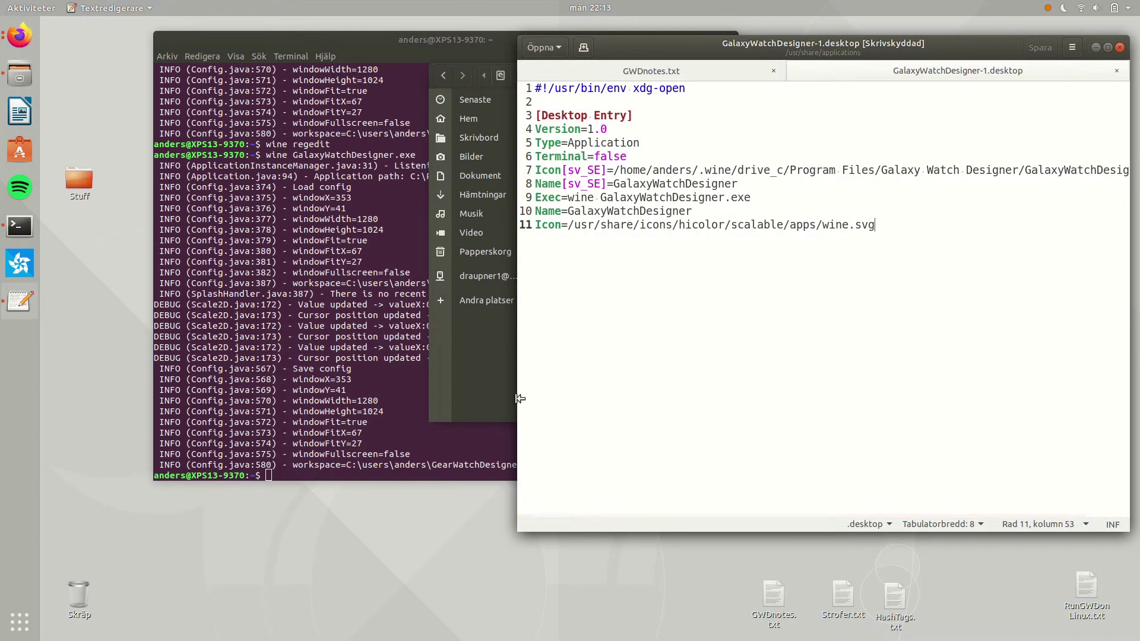
- Widen the gedit window to read the launcher's full Exec=wine GalaxyWatchDesigner.exe line
{"action": "left_click_drag", "start_coordinate": [520, 398], "coordinate": [368, 377]}
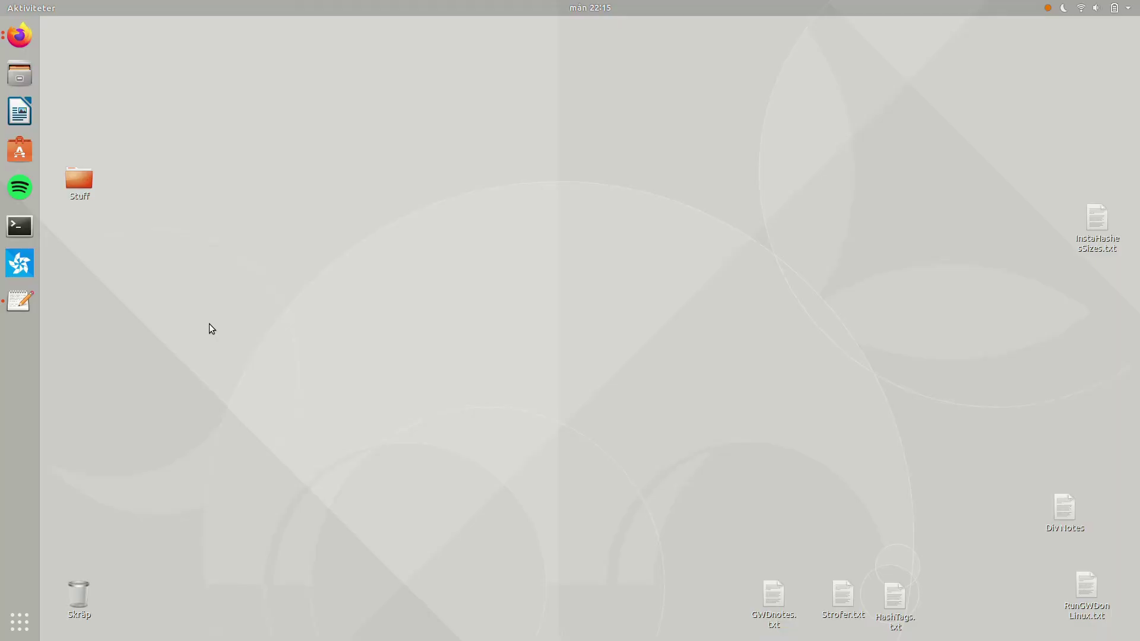
- Add GalaxyWatchDesigner to favorites from the app grid with Lägg till som favorit
{"action": "left_click", "coordinate": [20, 622]}
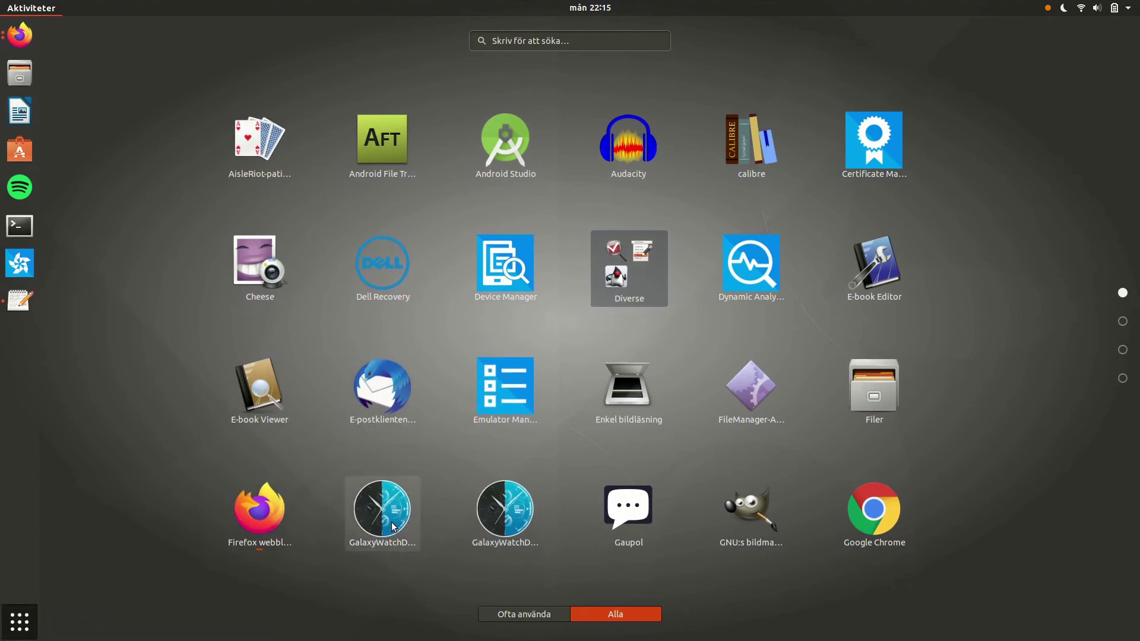
{"action": "right_click", "coordinate": [390, 543]}
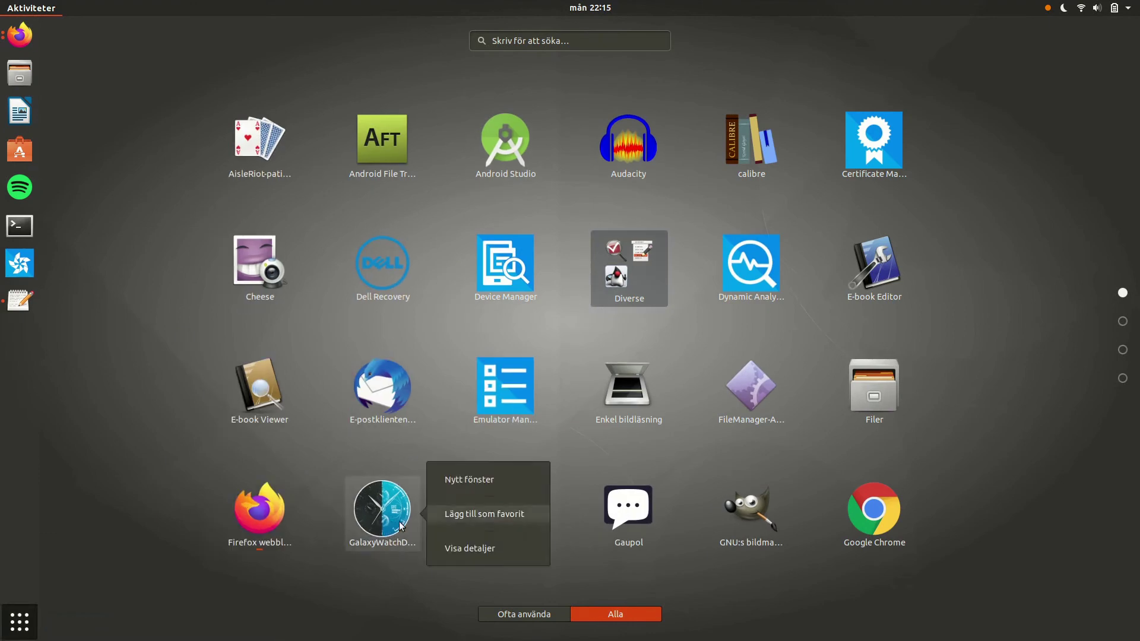
{"action": "left_click", "coordinate": [486, 518]}
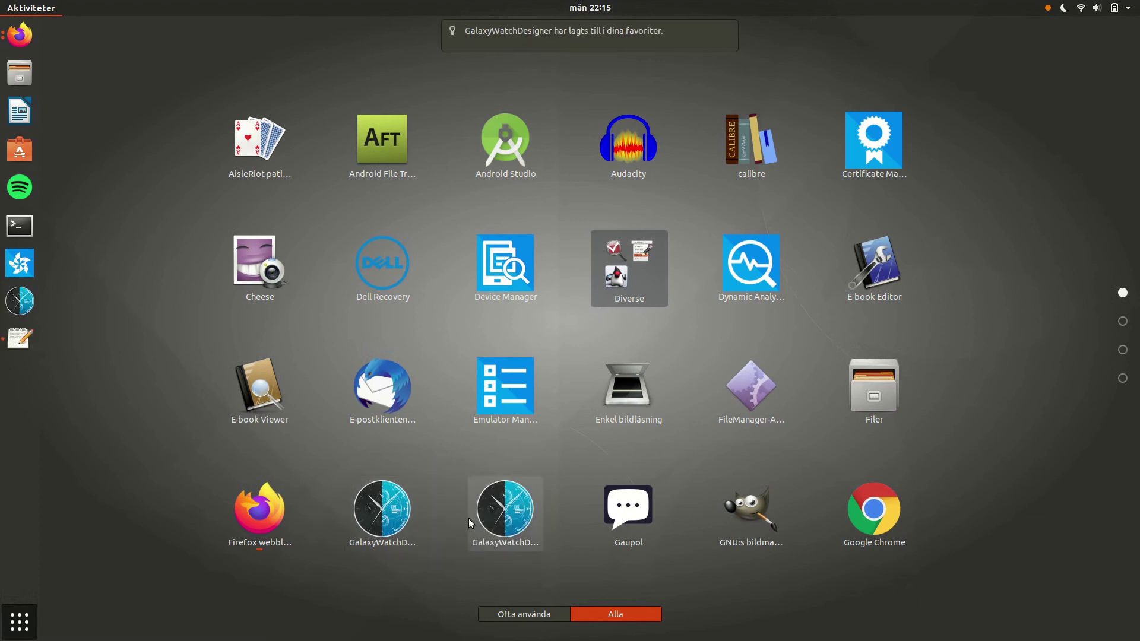
{"action": "left_click", "coordinate": [205, 448]}
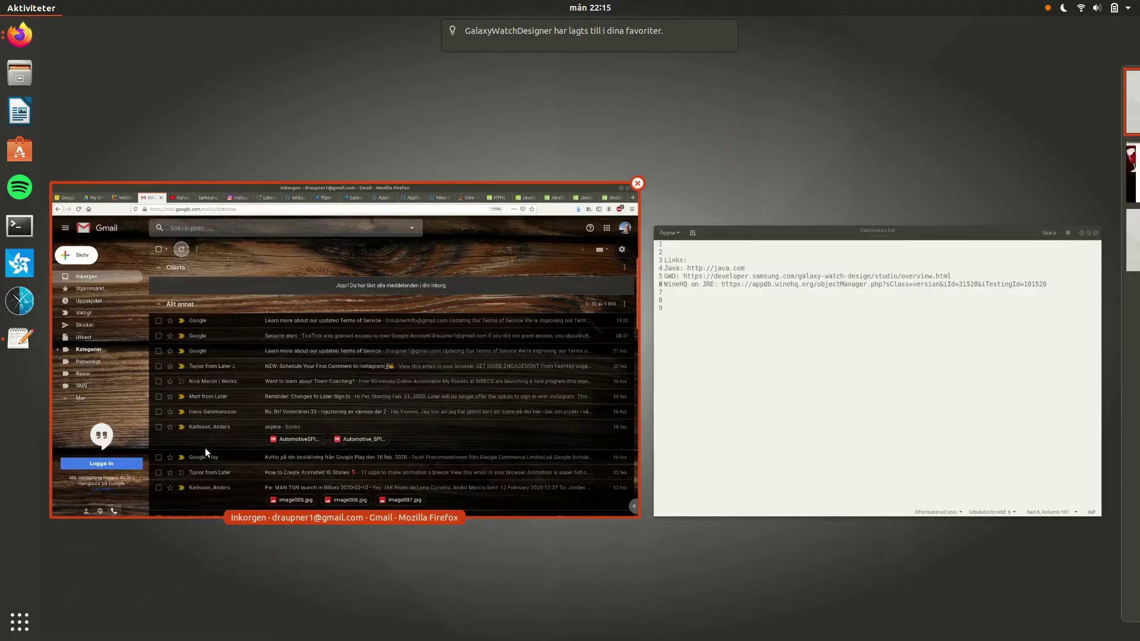
{"action": "key", "text": "Escape"}
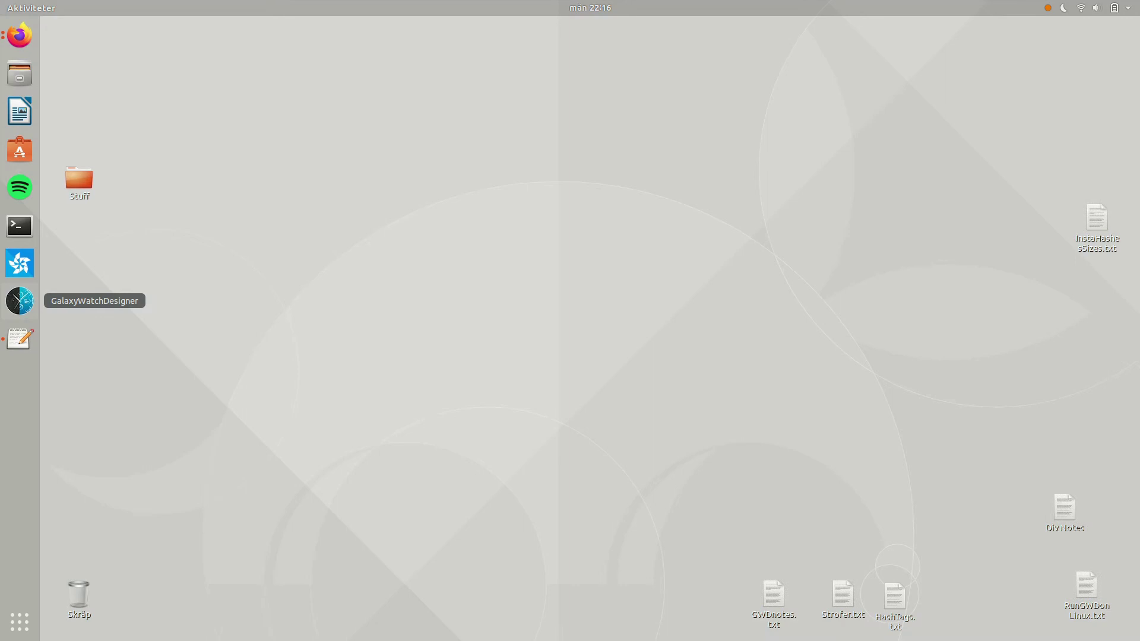
- Launch GalaxyWatchDesigner from its pinned icon in the dock
{"action": "left_click", "coordinate": [20, 303]}
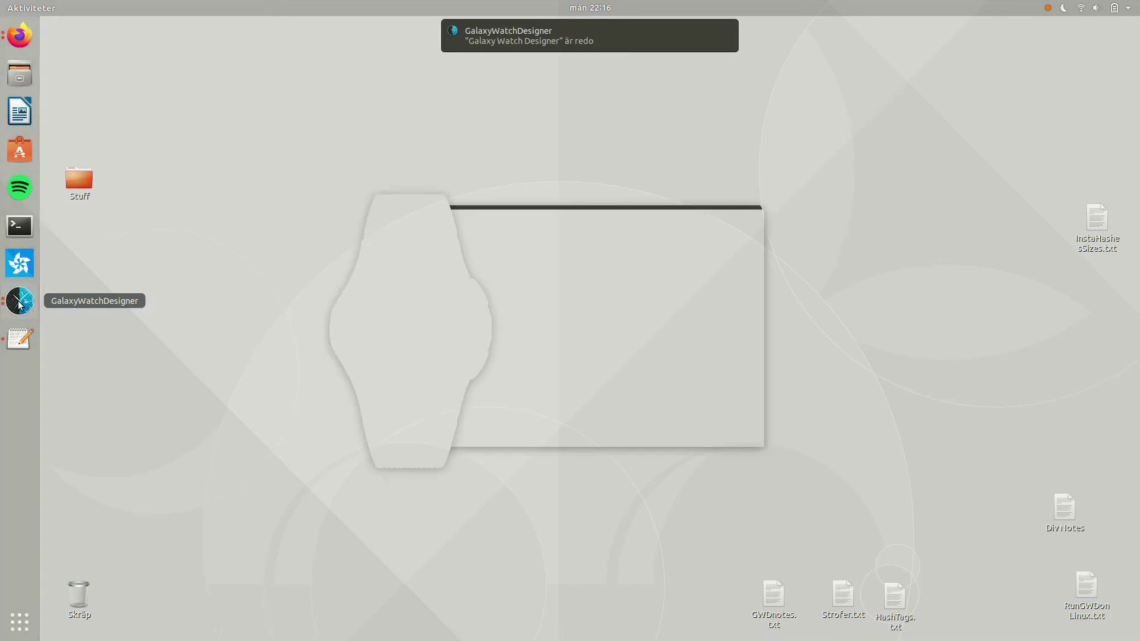